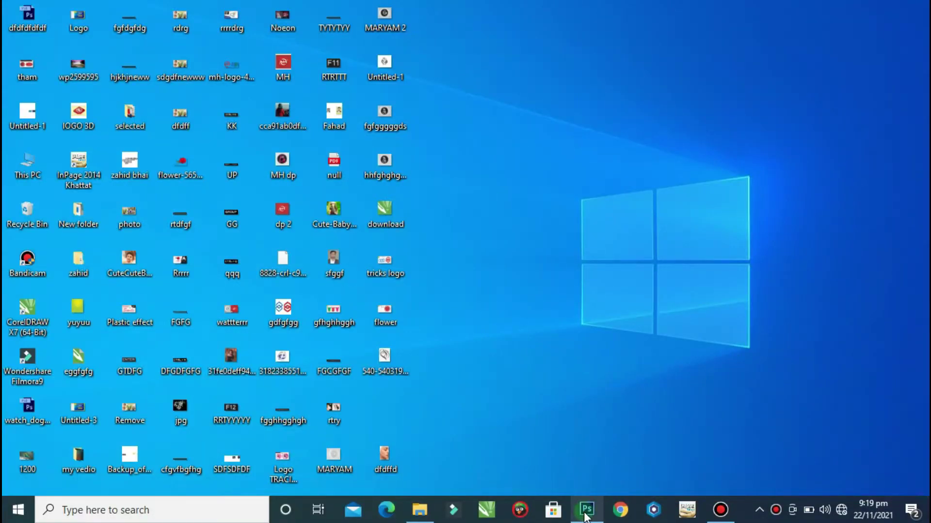
Restore Photoshop, duplicate the Background as Layer 1, and zoom to 200% on the blemished cheek.
left_click(586, 509)
left_click(871, 5)
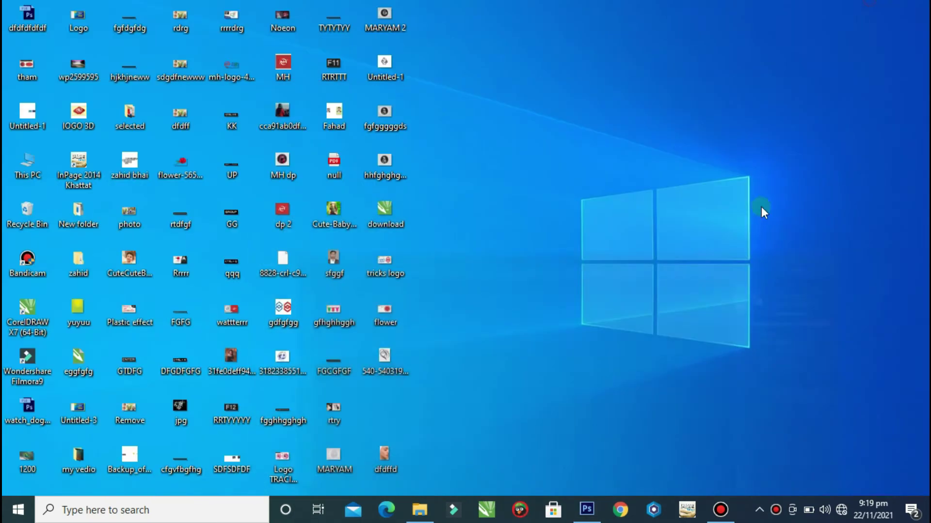
left_click(586, 509)
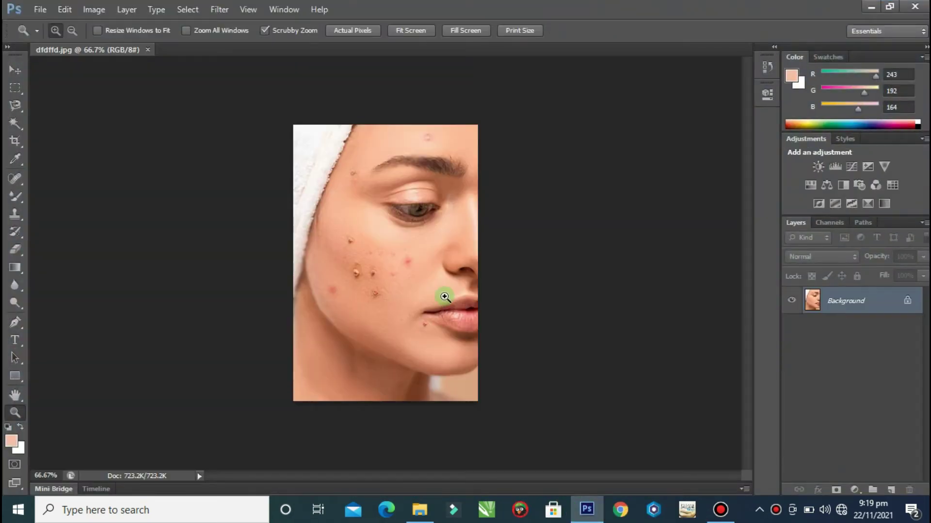
key("ctrl+j")
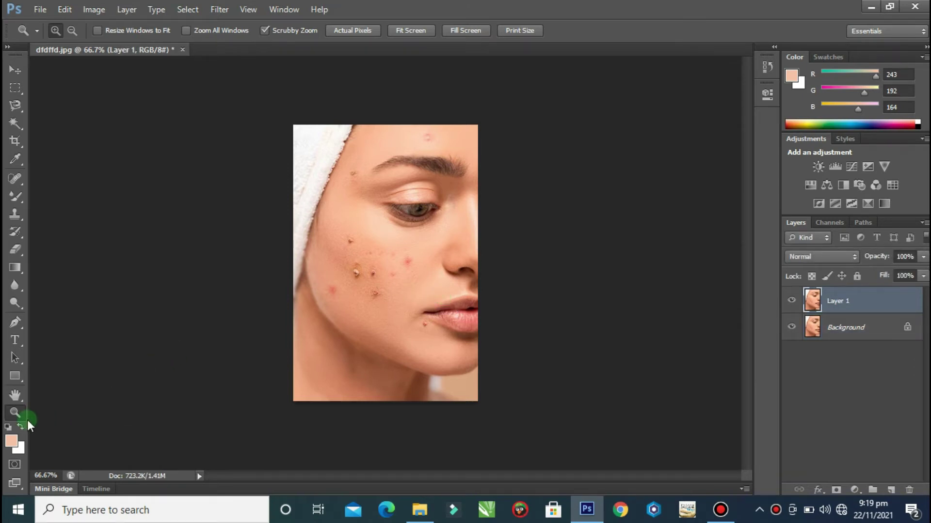
left_click(442, 276)
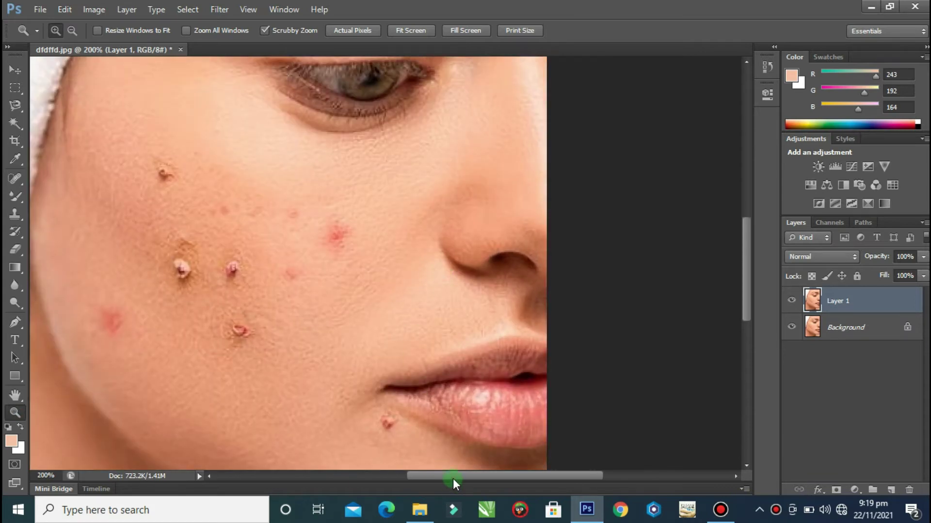
left_click_drag(452, 478, 405, 477)
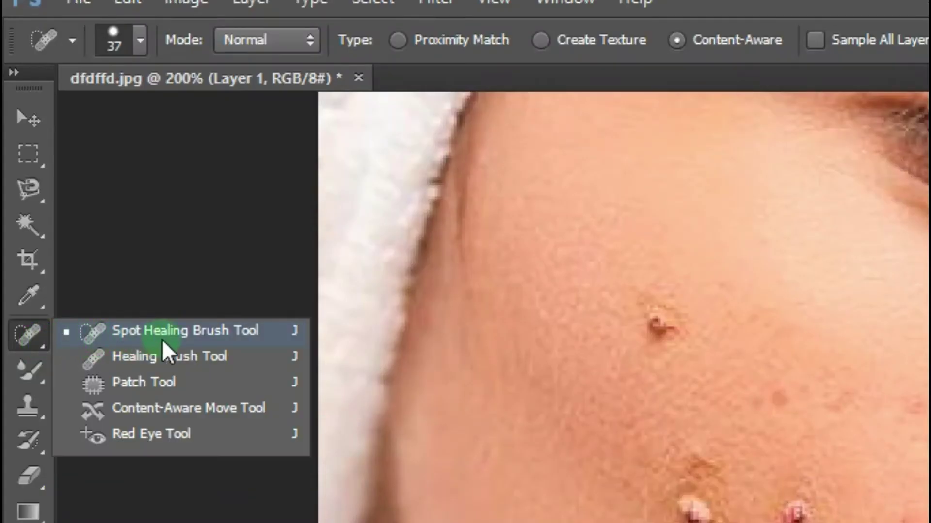
Switch to the Spot Healing Brush and heal the pimples on the upper, middle and outer cheek.
left_click_drag(22, 182, 88, 186)
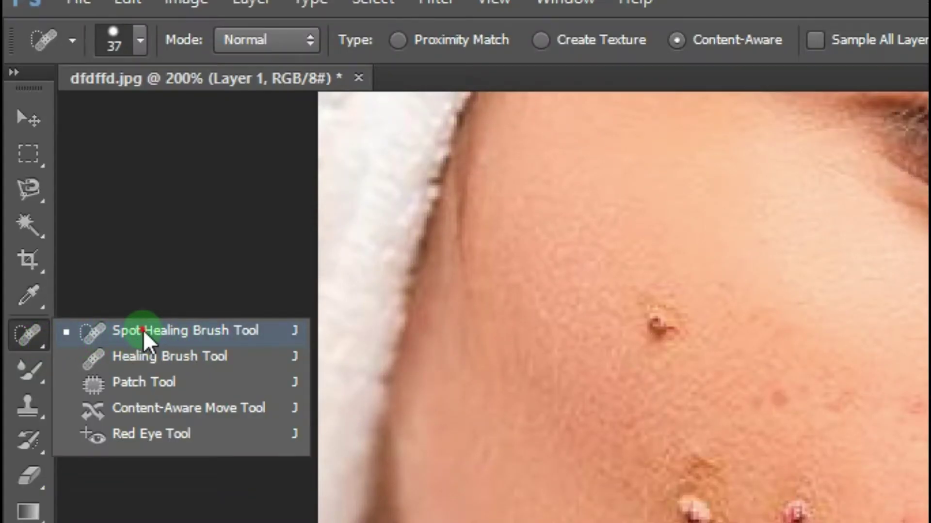
left_click_drag(172, 346, 144, 334)
left_click(334, 181)
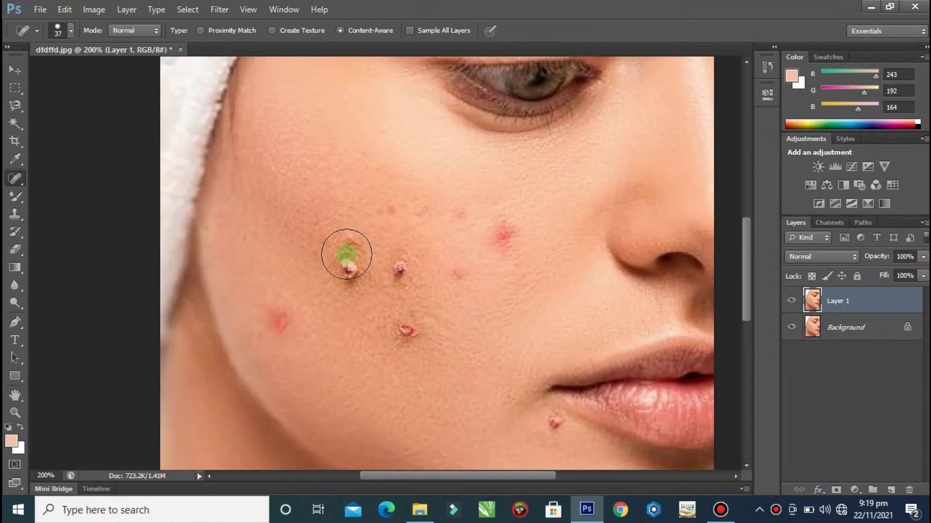
left_click(349, 264)
left_click(409, 272)
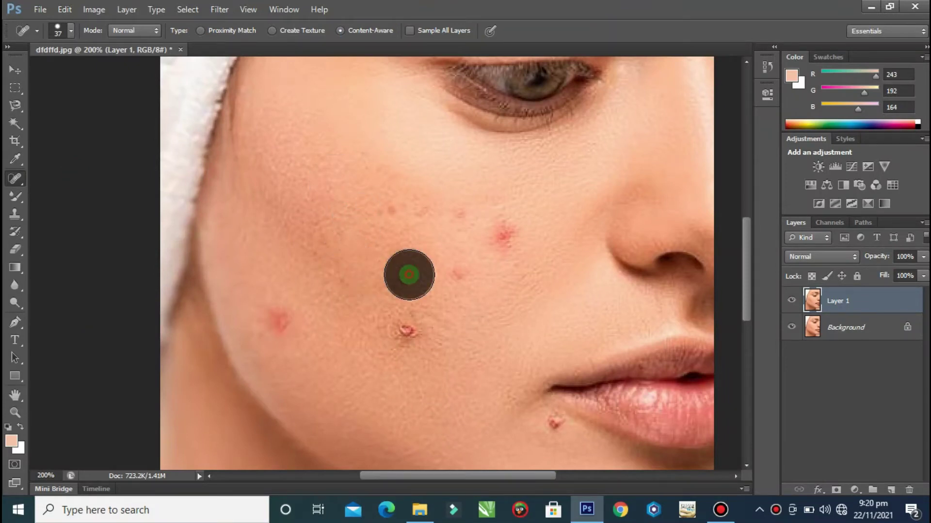
left_click(407, 341)
left_click_drag(280, 321, 313, 322)
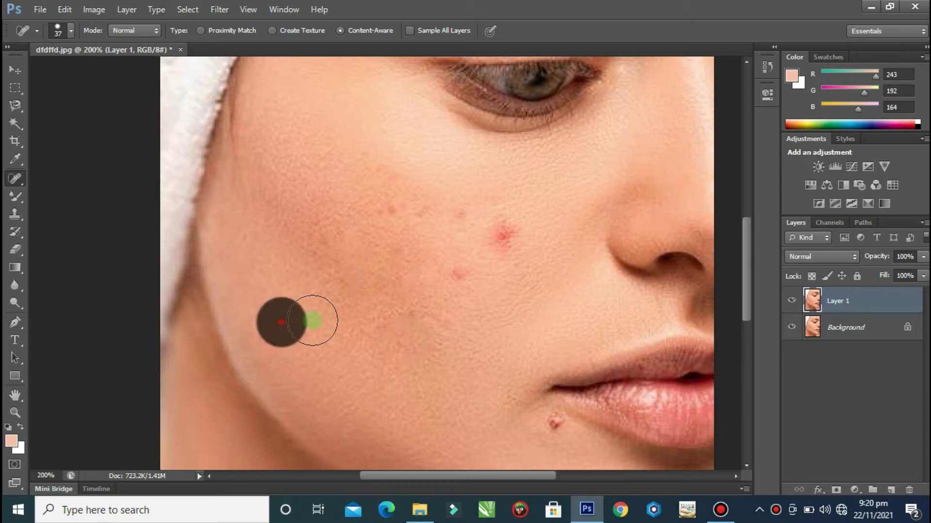
Heal the remaining small cheek spots and the pimple near the lips.
left_click(397, 221)
left_click(463, 214)
left_click(506, 232)
left_click(457, 270)
scroll(459, 266, "down", 2)
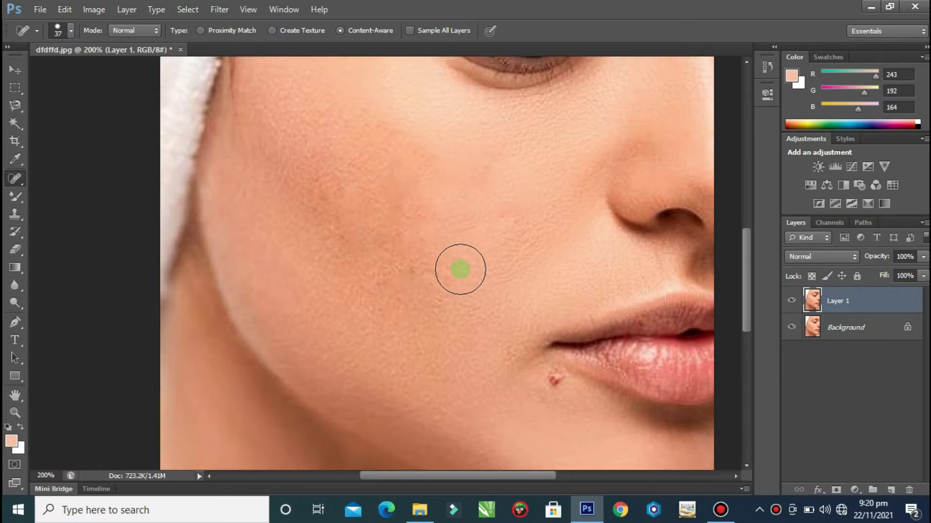
left_click(543, 386)
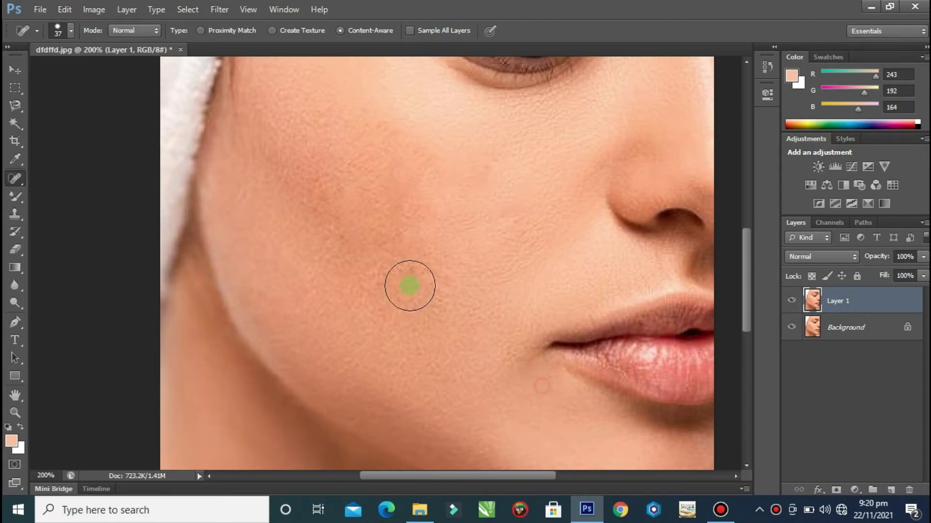
Heal the spots on the temple and the pimple on the forehead.
scroll(315, 203, "up", 3)
scroll(319, 196, "up", 5)
scroll(322, 193, "down", 2)
left_click(339, 131)
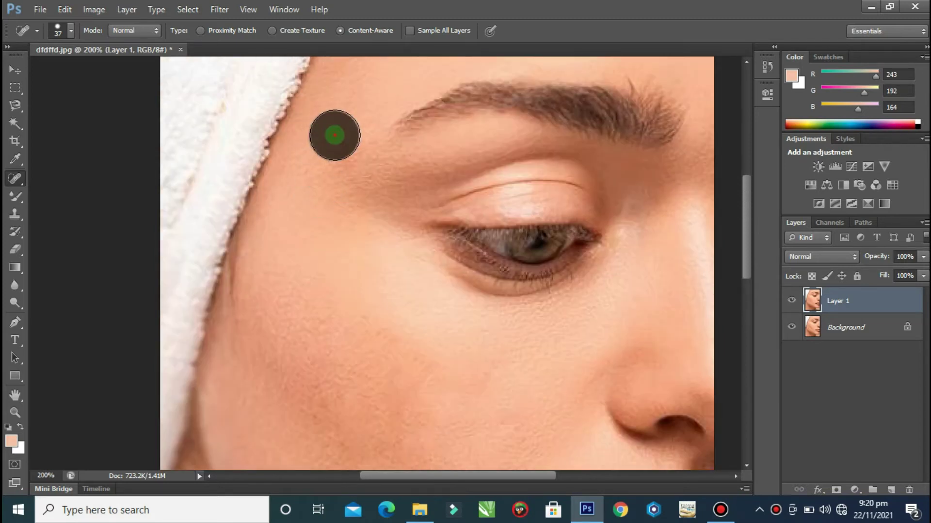
scroll(388, 126, "up", 2)
scroll(485, 140, "up", 3)
left_click(567, 142)
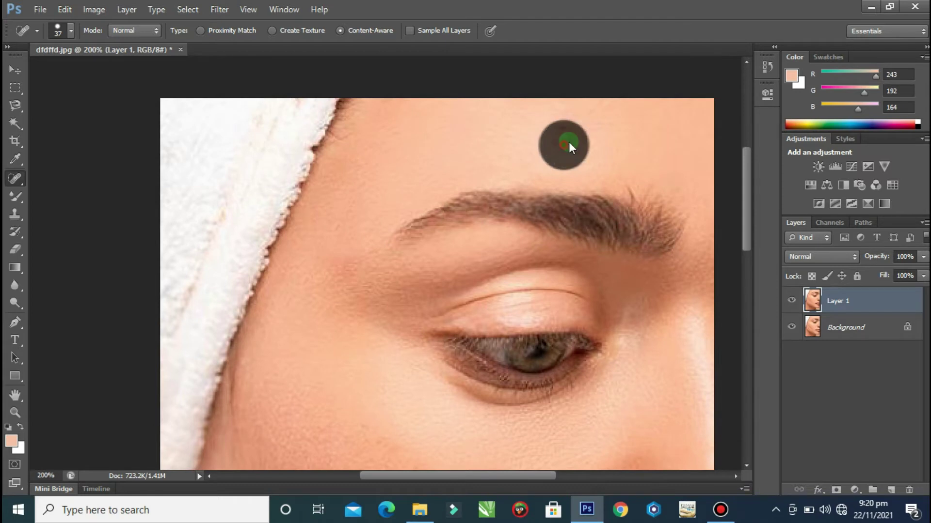
left_click(330, 260)
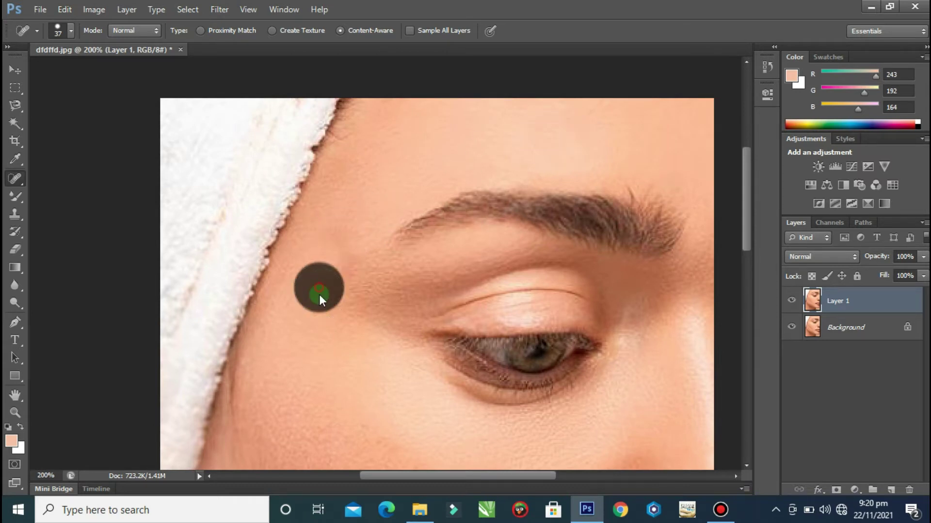
Scroll back down and bring up the Zoom tool's zoom options on the canvas.
scroll(320, 307, "down", 3)
scroll(321, 309, "down", 5)
scroll(324, 310, "down", 2)
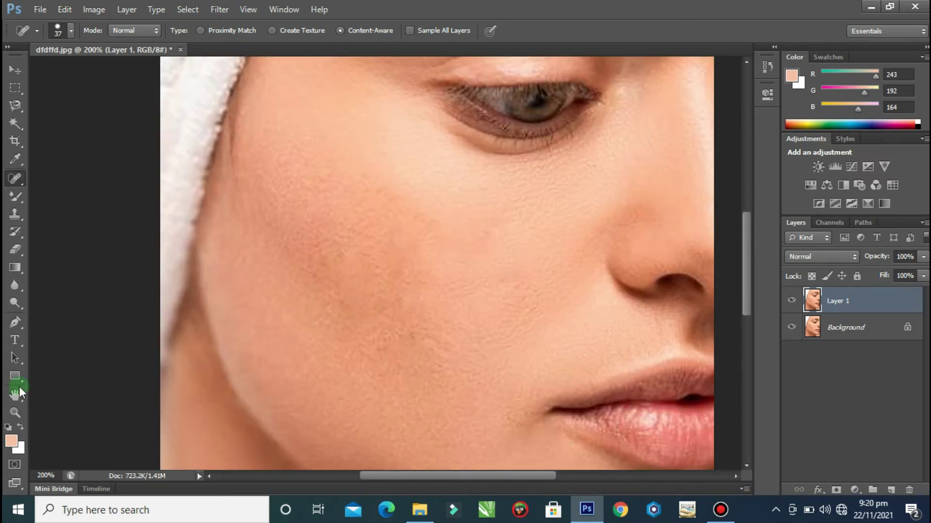
left_click(15, 413)
right_click(380, 282)
Zoom out to 100% and set up a soft Mixer Brush at 72 px.
left_click(427, 359)
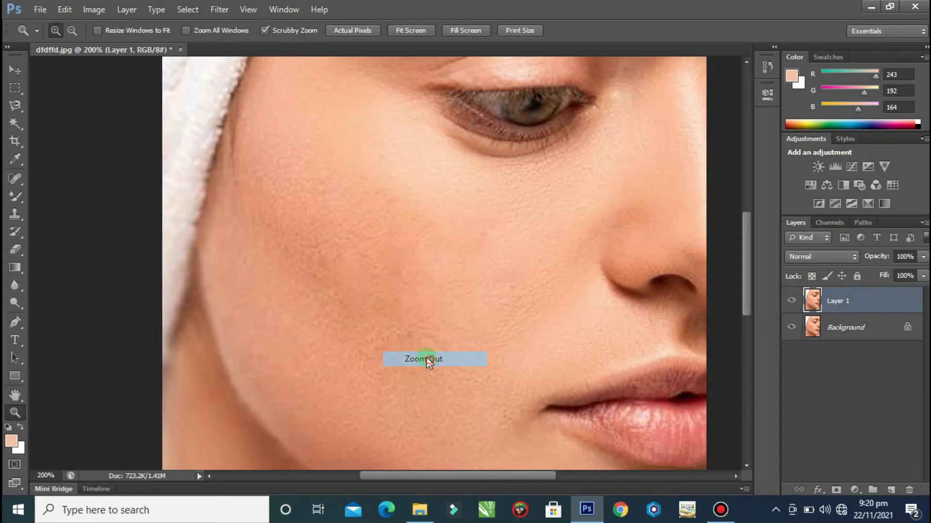
left_click(22, 196)
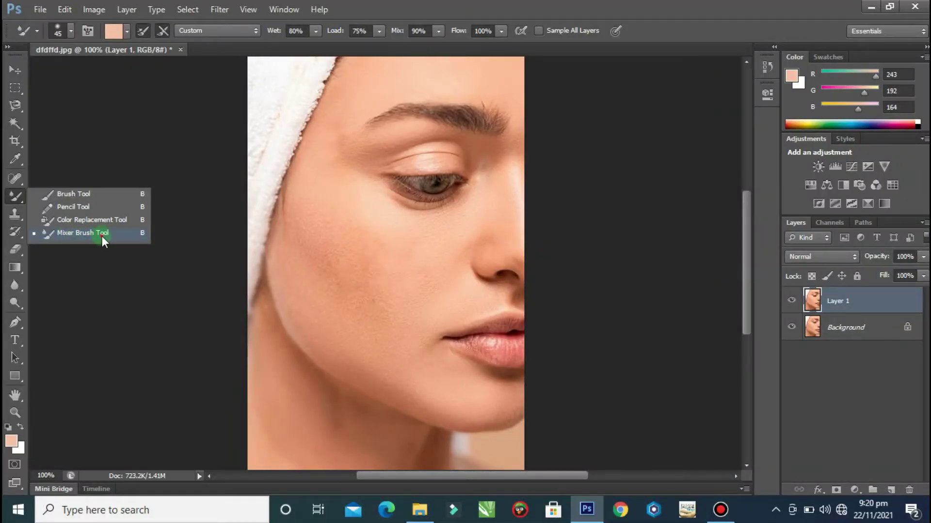
left_click(102, 236)
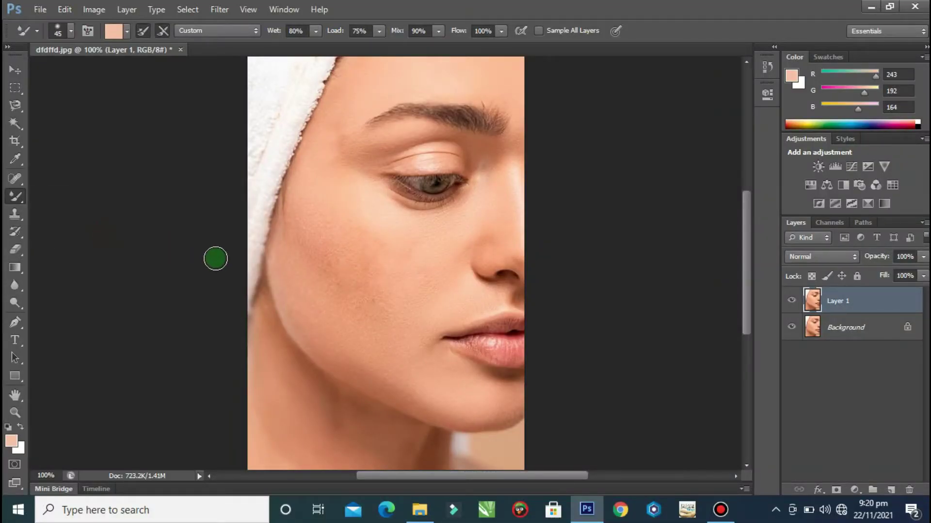
left_click(72, 30)
left_click_drag(59, 76, 71, 79)
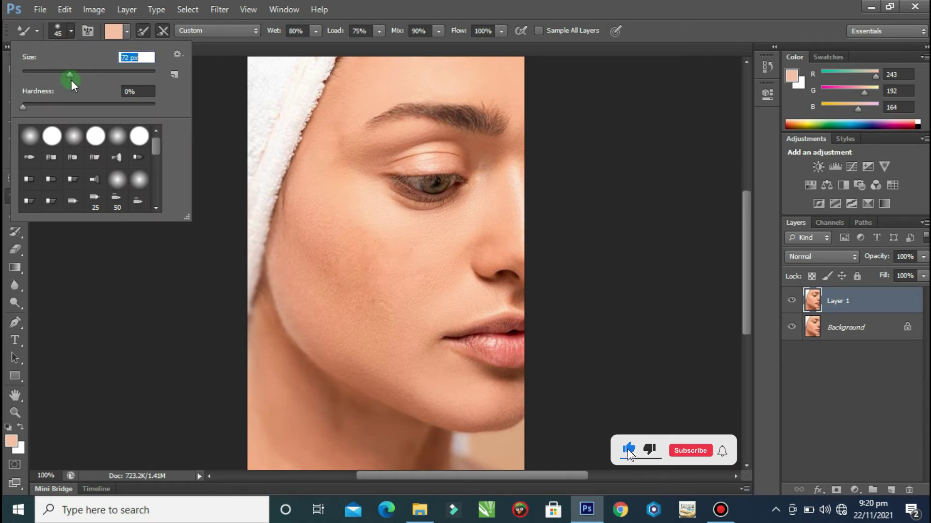
left_click(308, 269)
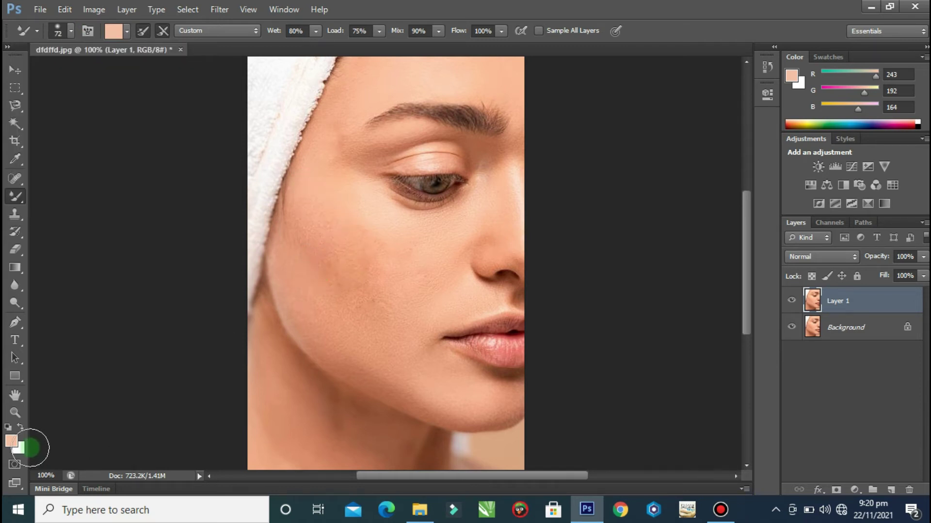
Sample cheek skin colour e49470 and blend the lower and upper cheek.
left_click(11, 442)
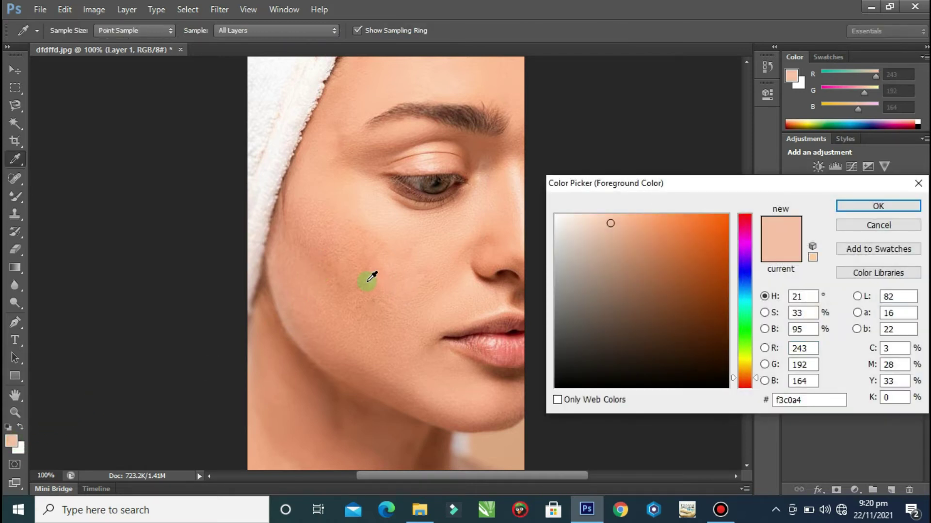
left_click(369, 281)
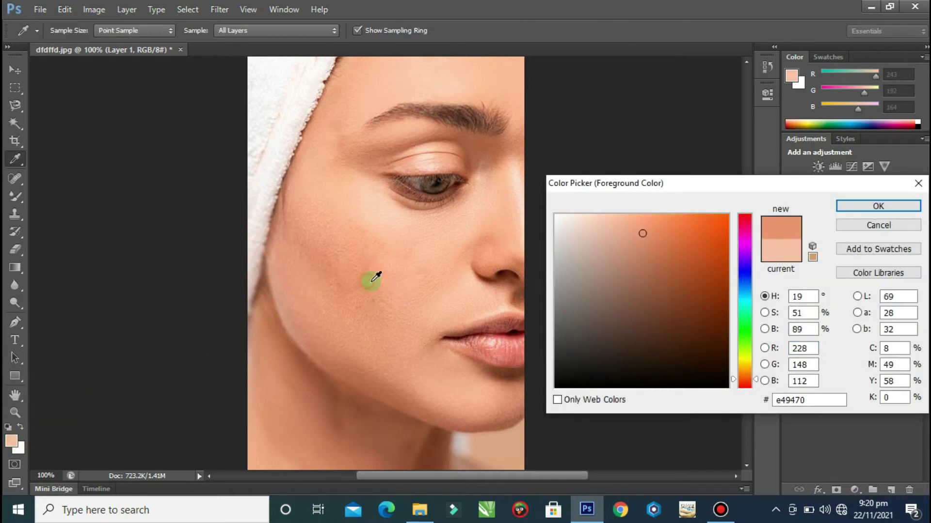
left_click(877, 206)
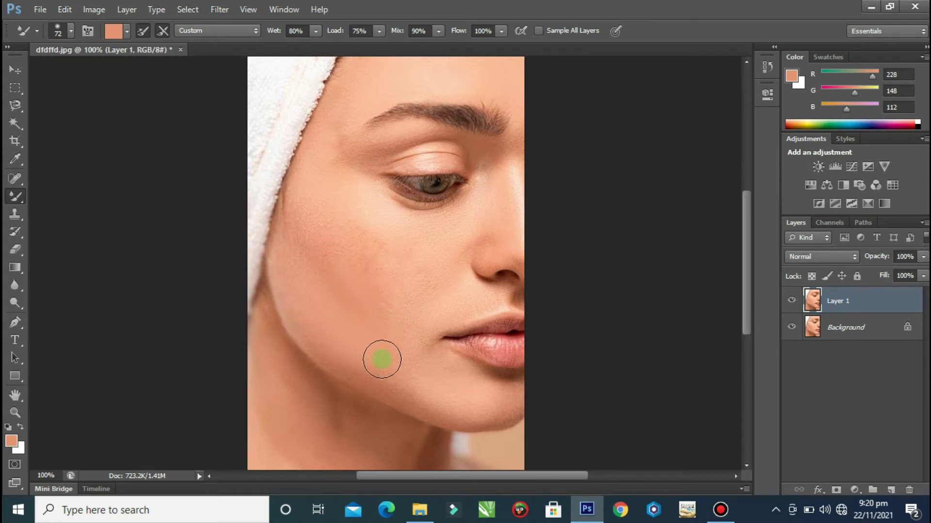
left_click_drag(329, 257, 400, 285)
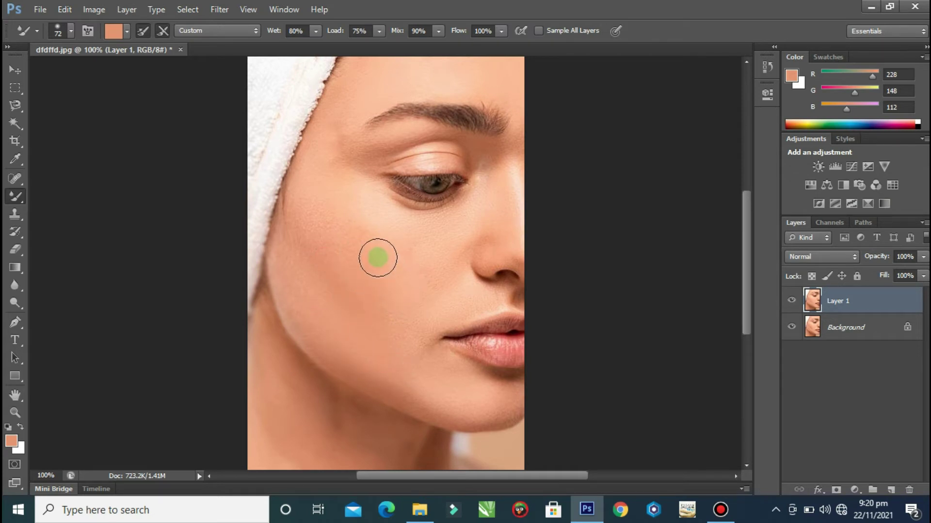
mouse_move(322, 220)
left_mouse_down()
mouse_move(380, 249)
mouse_move(379, 322)
mouse_move(406, 353)
mouse_move(401, 365)
left_mouse_up()
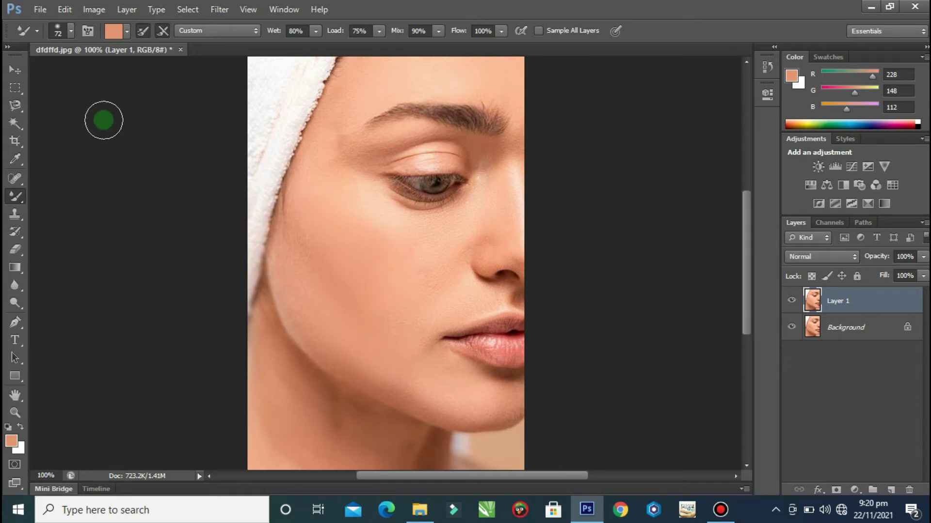
Reduce the Mixer Brush to 45 px and keep blending the cheek.
left_click(70, 31)
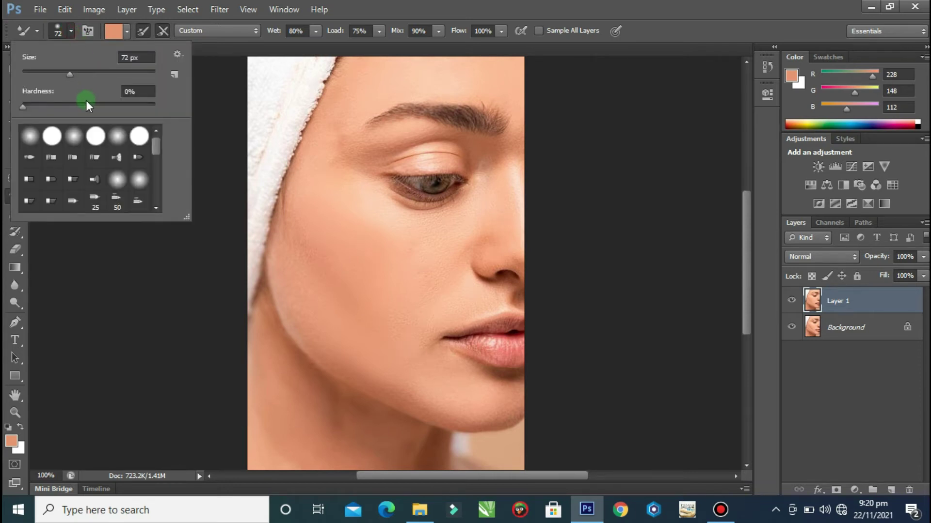
left_click_drag(70, 74, 51, 74)
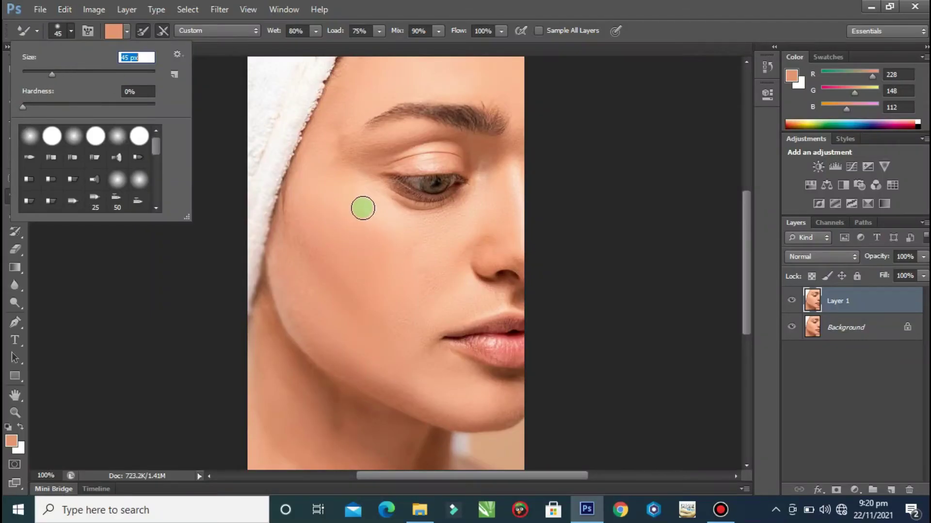
left_click(454, 309)
left_click(459, 305)
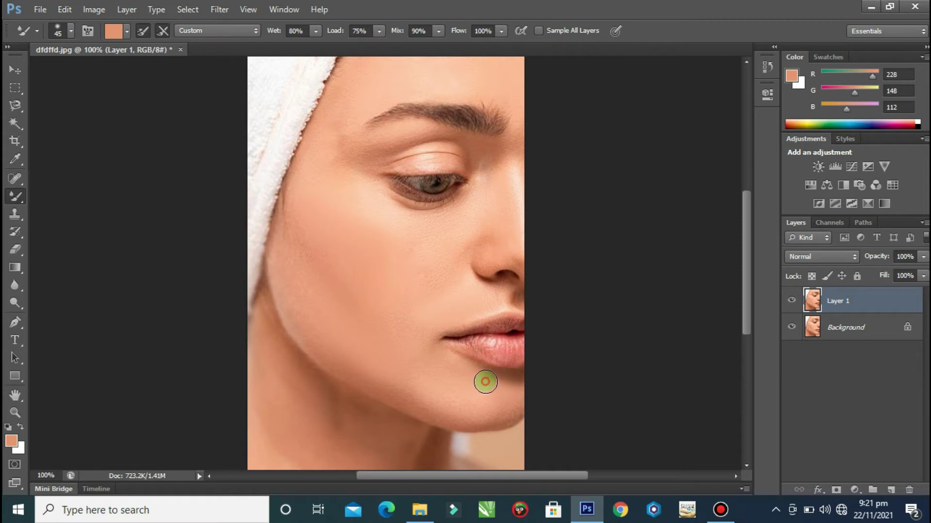
Paint with chin tone 237,165,133 and blend the cheek with the Mixer Brush.
left_click(12, 442)
left_click(479, 383)
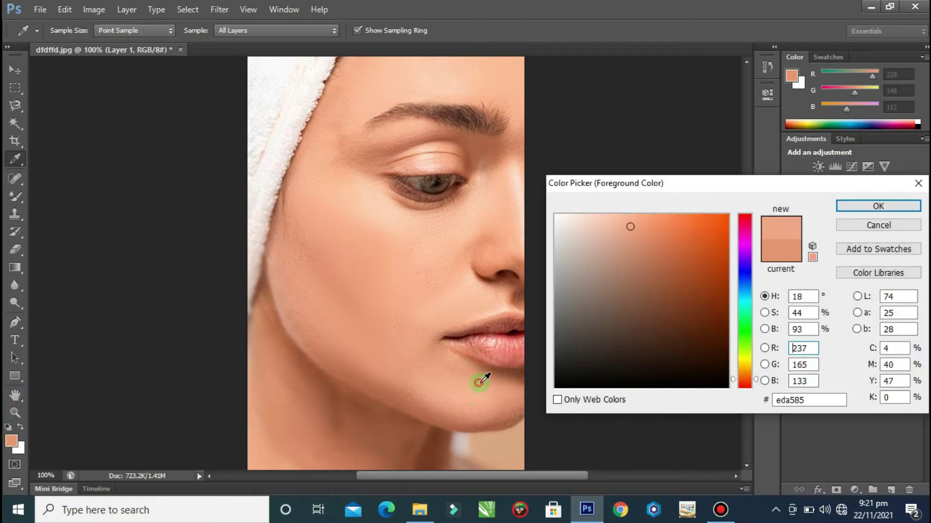
left_click(906, 206)
key("b")
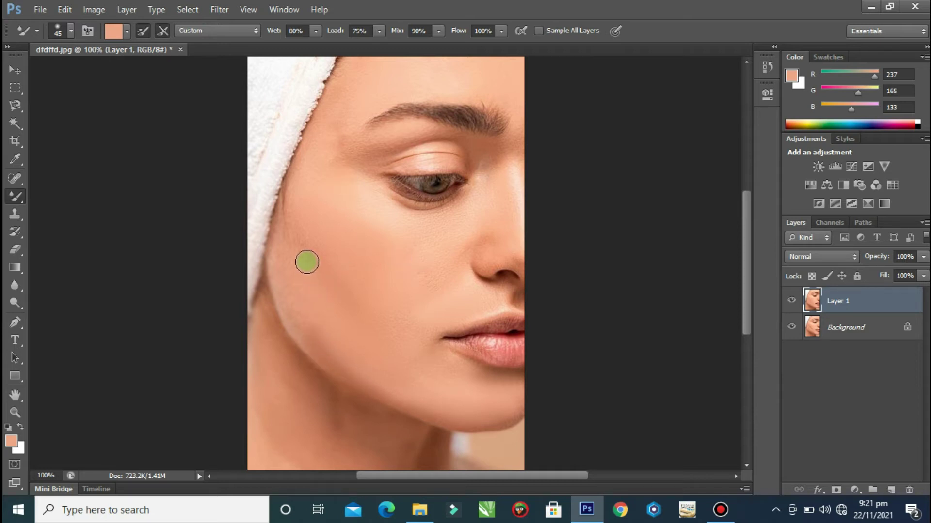
scroll(335, 276, "up", 3)
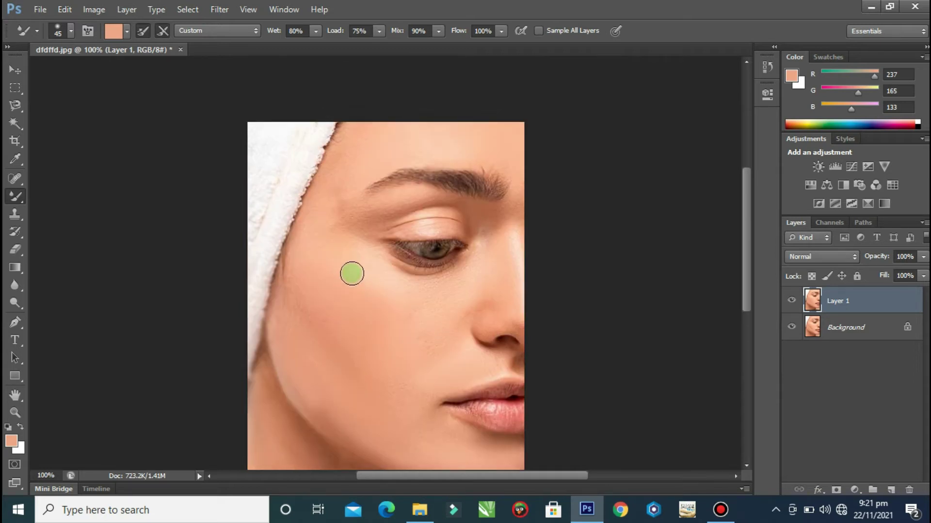
scroll(339, 252, "up", 2)
left_click(4, 388)
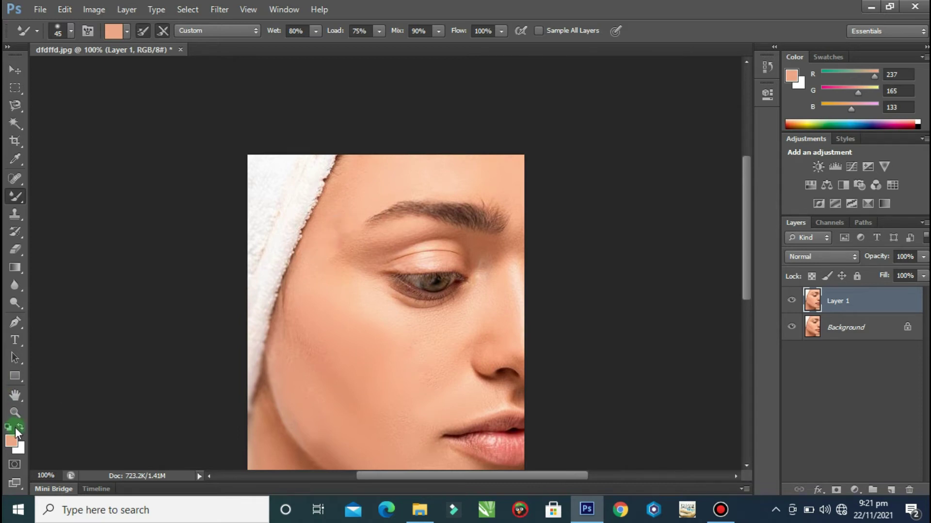
Sample forehead tone 245,179,145 and blend the forehead near the hairline.
left_click(15, 441)
left_click(345, 208)
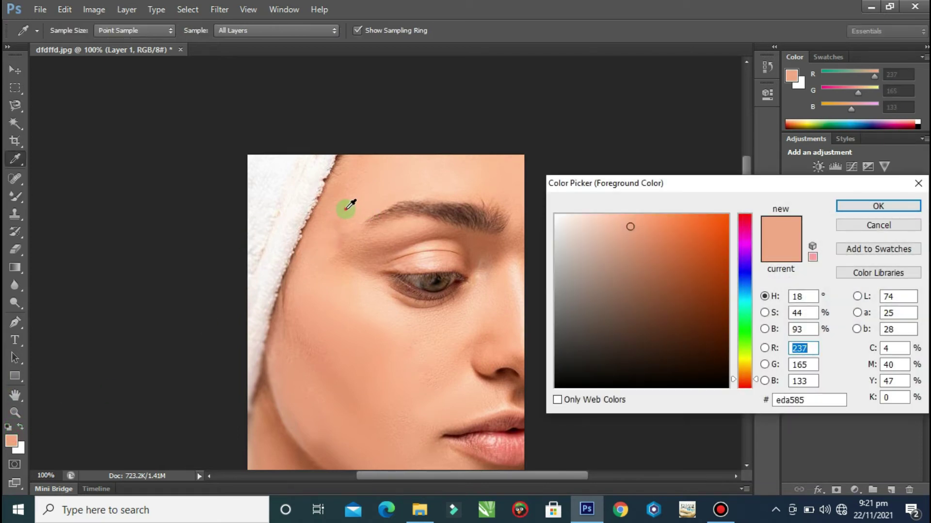
left_click(773, 242)
left_click(878, 206)
key("b")
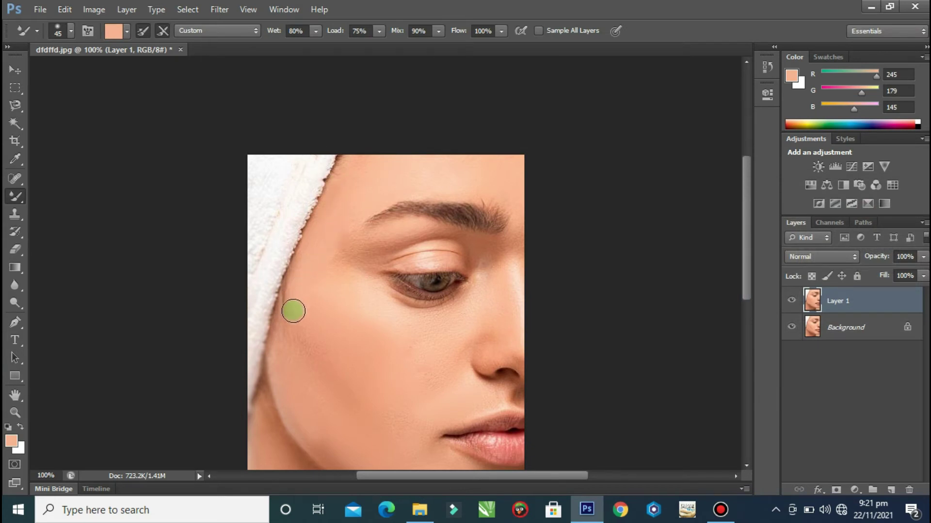
scroll(391, 232, "up", 2)
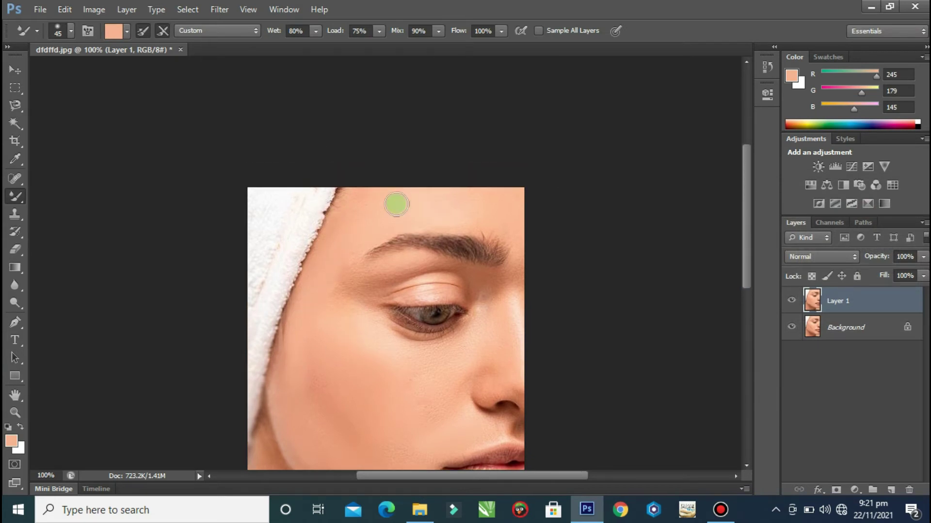
left_click(356, 208)
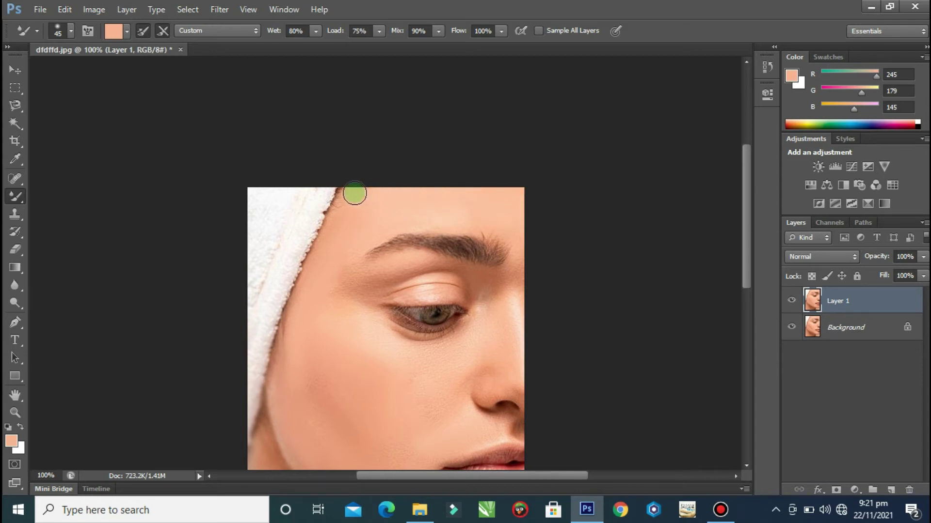
Scroll down over the cheek and chin to continue smoothing.
scroll(464, 255, "down", 5)
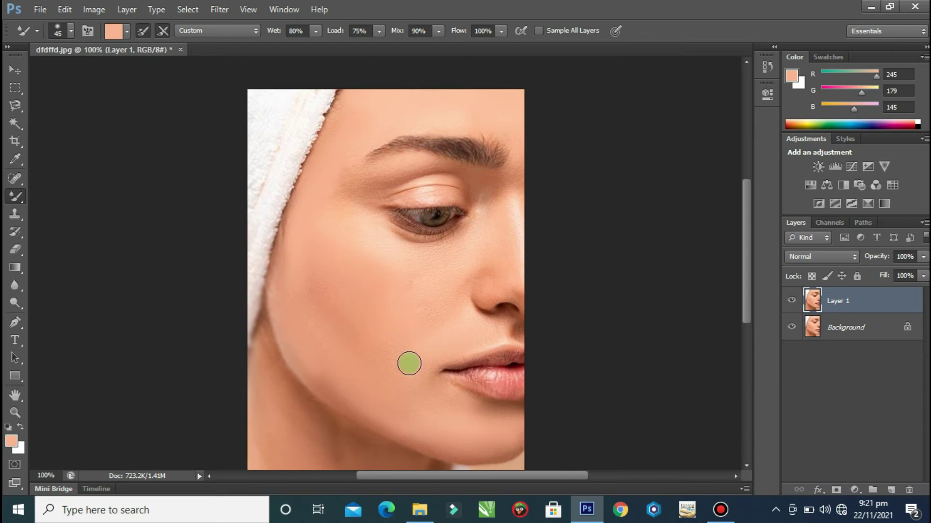
scroll(427, 354, "down", 2)
scroll(448, 351, "down", 1)
scroll(448, 356, "down", 1)
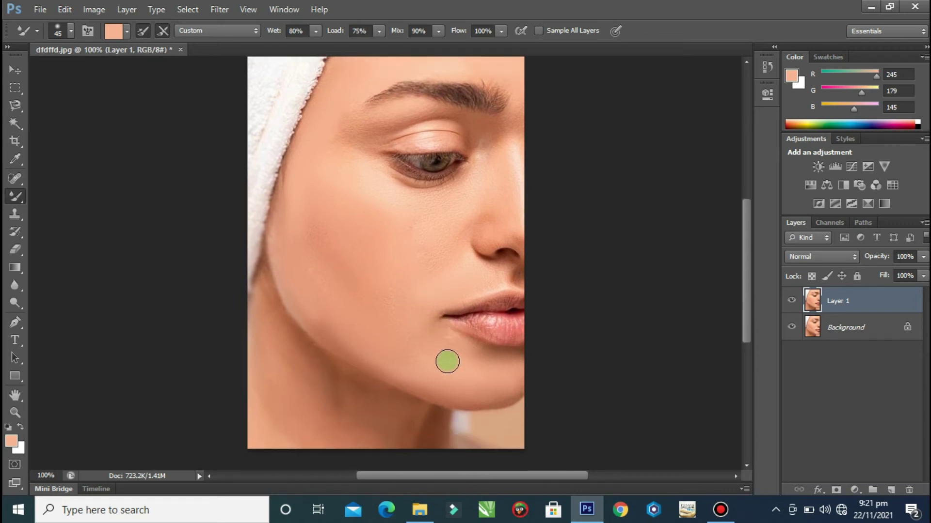
scroll(446, 362, "down", 1)
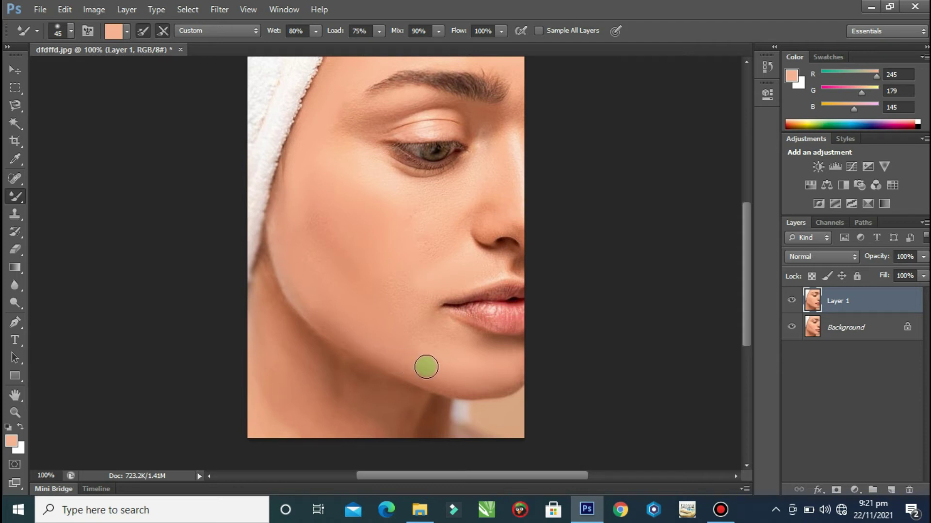
scroll(399, 306, "down", 1)
scroll(401, 302, "up", 3)
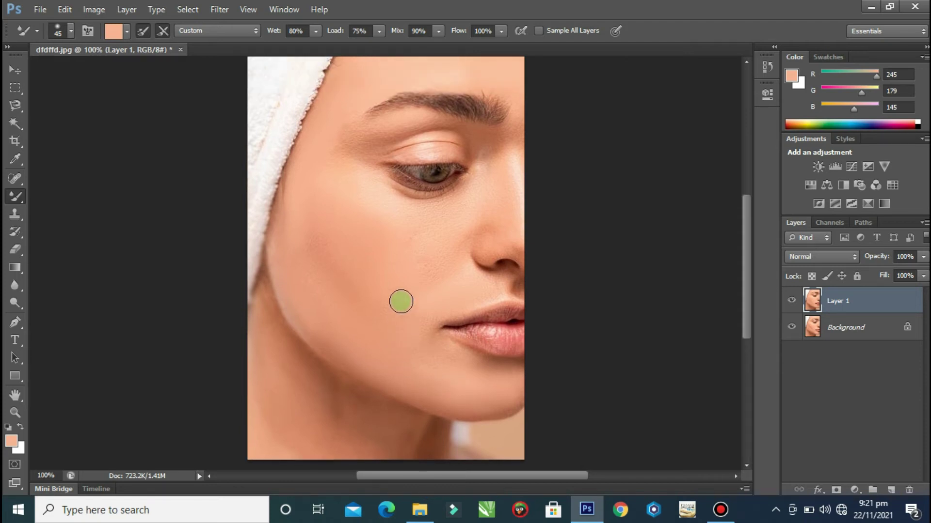
scroll(401, 303, "up", 1)
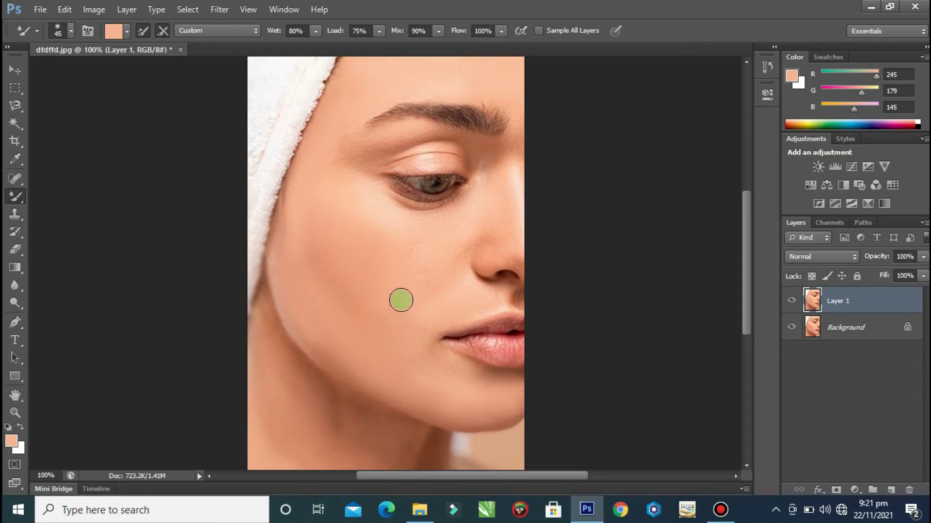
Sample a lighter cheek tone, 251,184,152, as the painting colour.
left_click(15, 413)
left_click(12, 443)
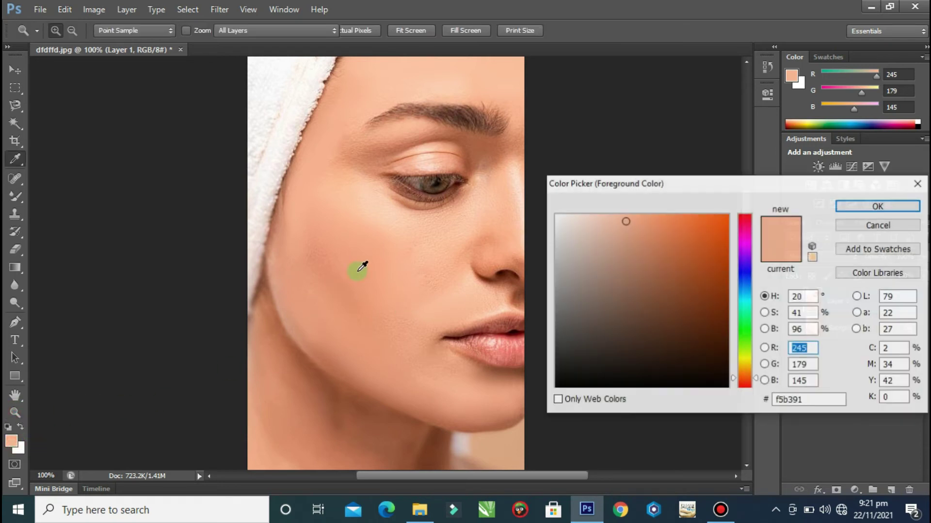
left_click(411, 247)
left_click(879, 206)
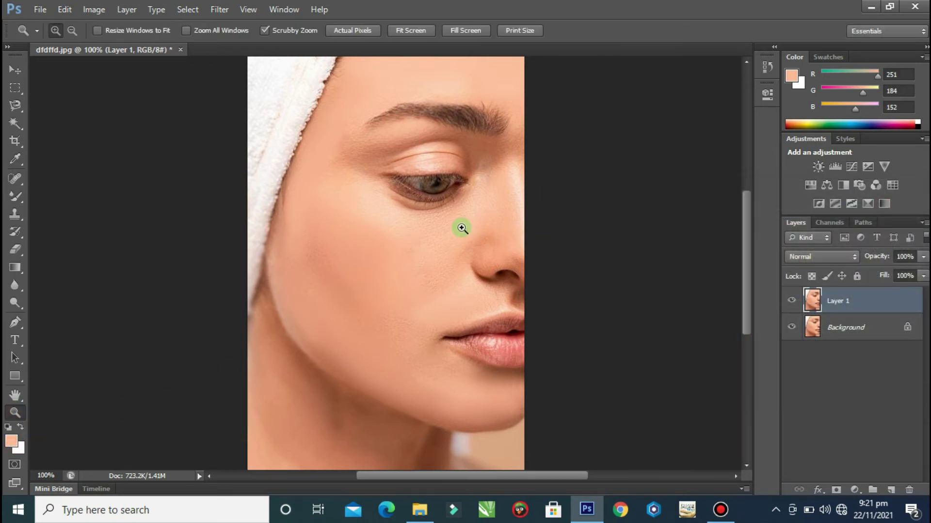
Zoom to 200% around the nose and sample cheek colour 249,184,152.
left_click(491, 215)
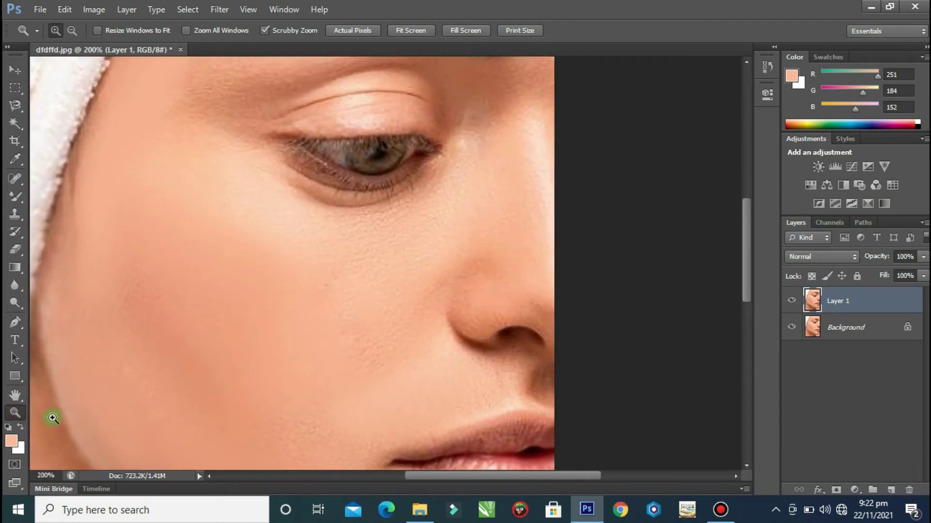
left_click(11, 442)
left_click(348, 264)
type("249")
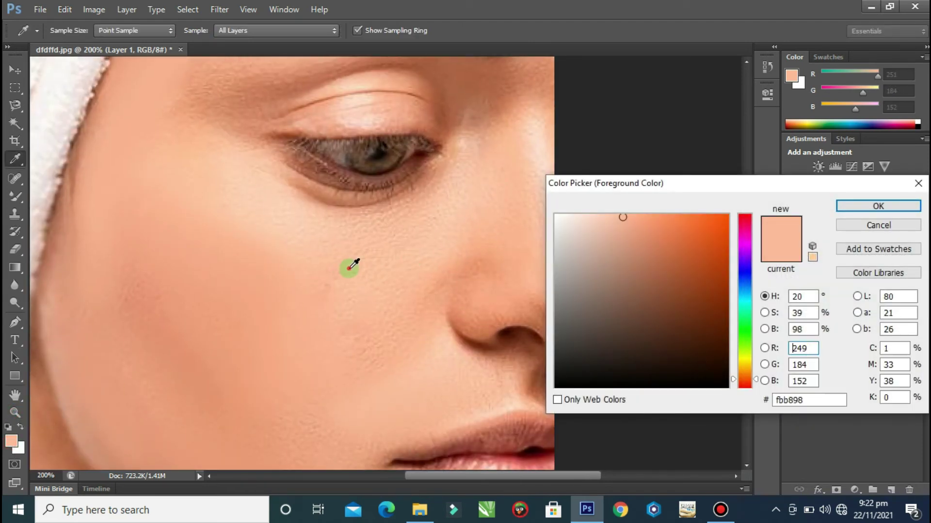
left_click(886, 209)
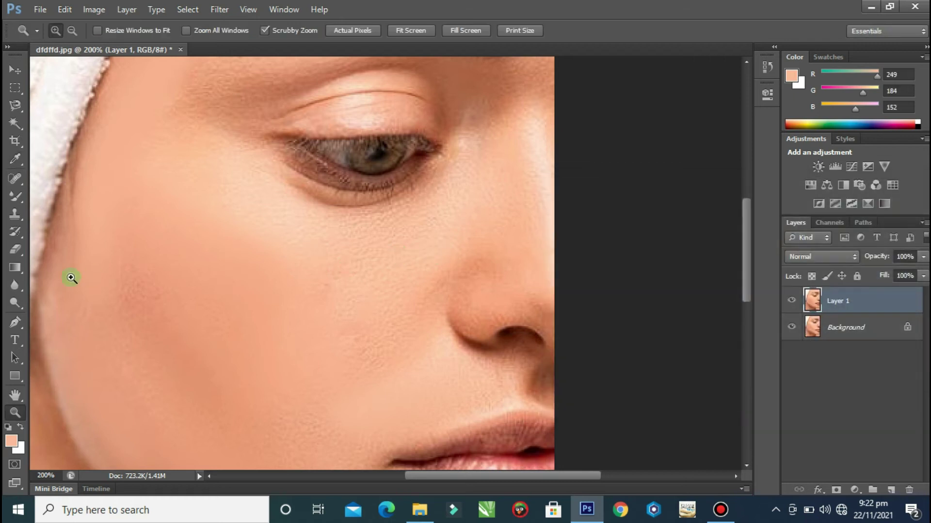
Blend the cheek below the eye and beside the nose with the Mixer Brush.
left_click(18, 199)
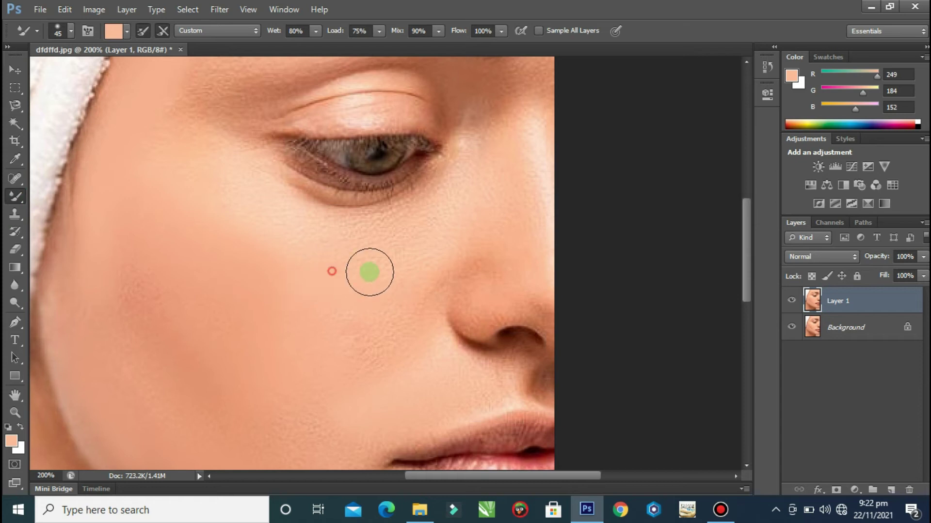
left_click(379, 242)
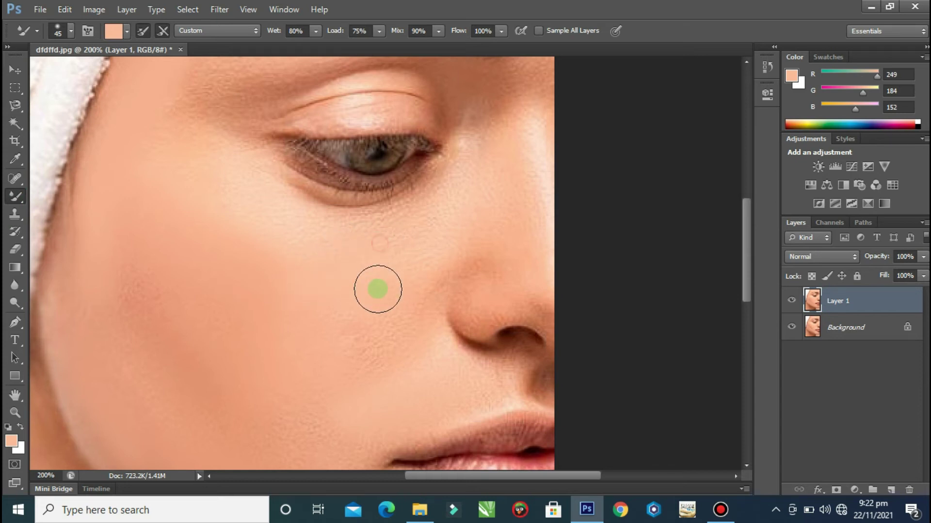
left_click(383, 312)
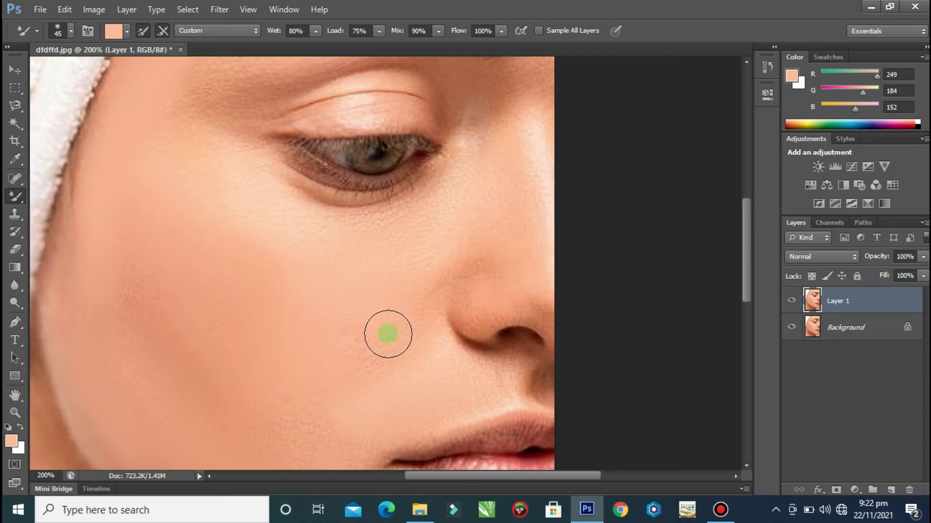
left_click_drag(382, 336, 425, 279)
mouse_move(362, 343)
left_mouse_down()
mouse_move(442, 282)
mouse_move(536, 275)
left_mouse_up()
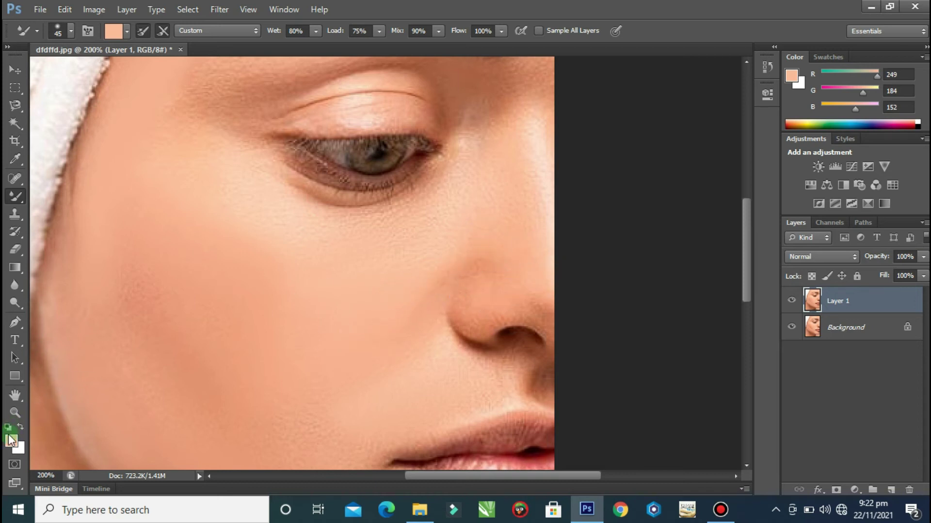
Sample skin colour f4a680 and blend the skin on the nose.
left_click(488, 282)
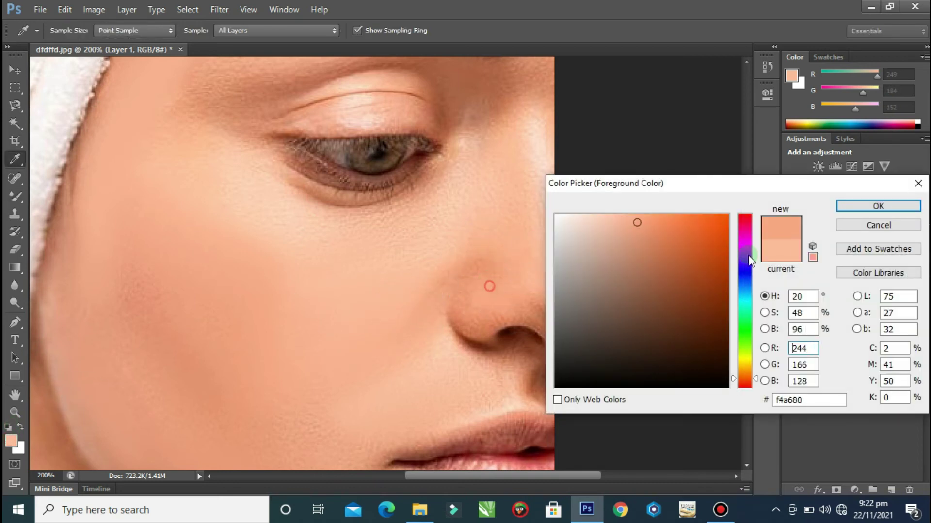
left_click(879, 206)
left_click(496, 272)
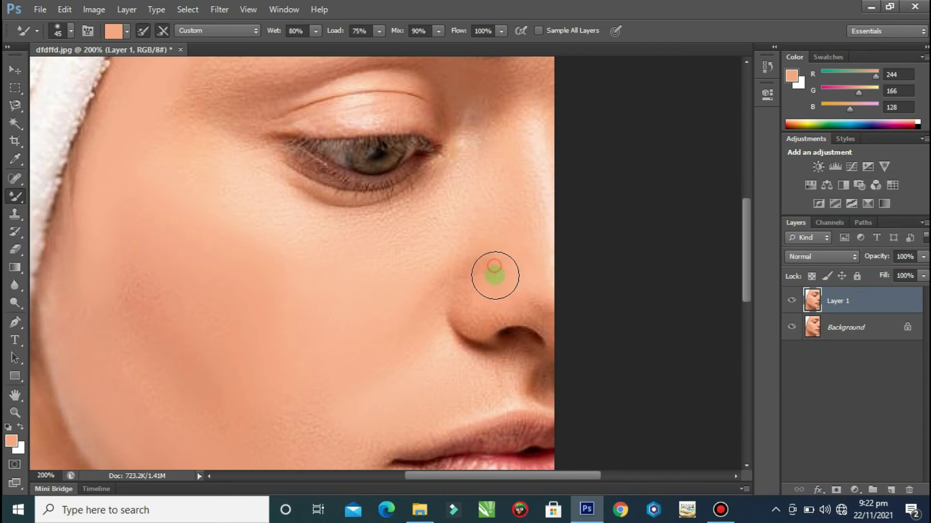
scroll(496, 275, "down", 3)
scroll(495, 276, "down", 2)
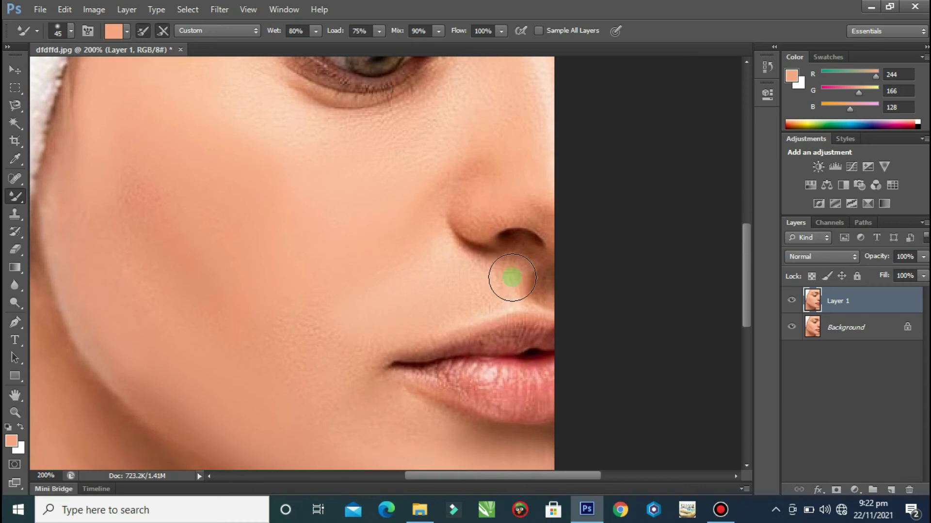
left_click_drag(413, 476, 399, 476)
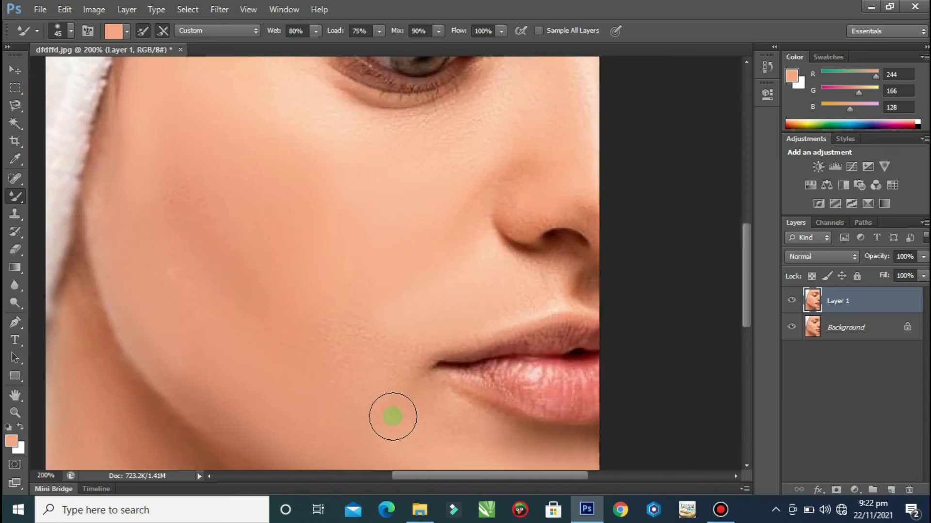
Sample cheek tone 236,165,131 and smooth beside the mouth and across the outer cheek.
left_click(12, 441)
left_click(390, 346)
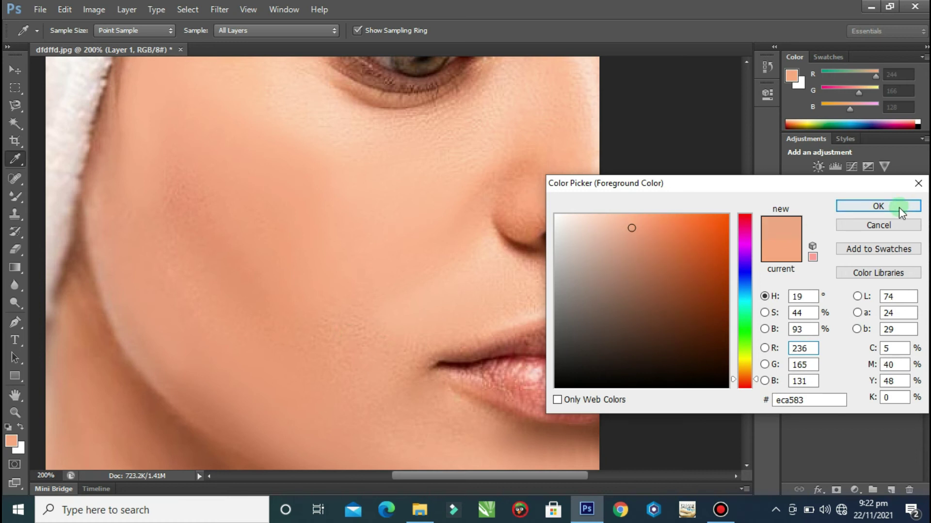
left_click(898, 207)
left_click_drag(349, 337, 351, 360)
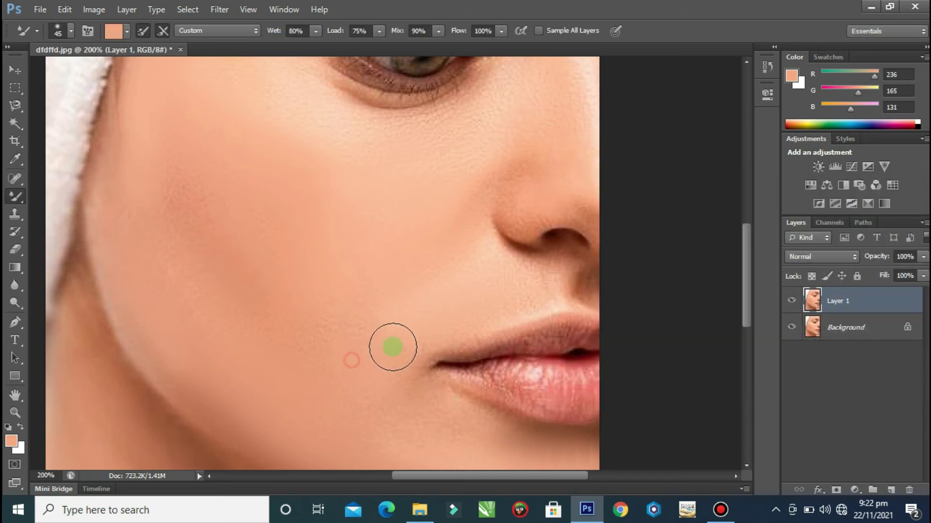
left_click(320, 352)
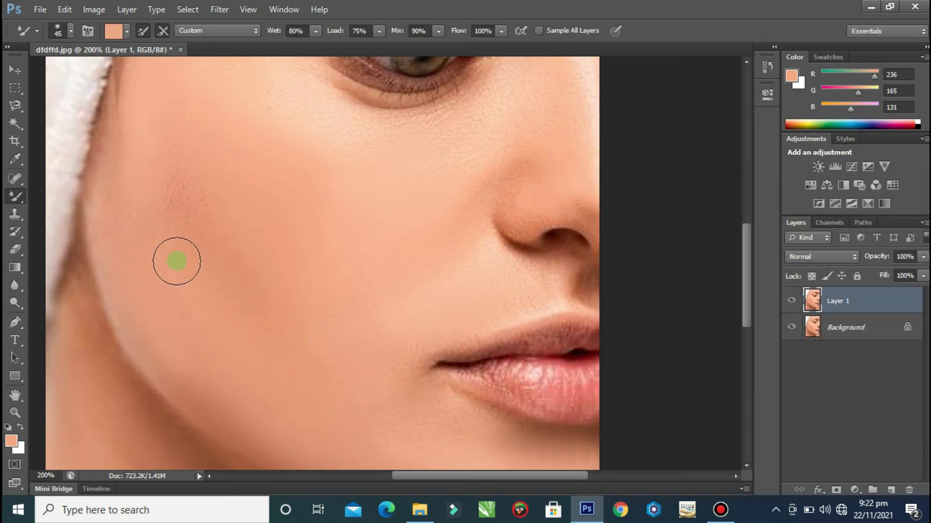
left_click(184, 272)
left_click(256, 320)
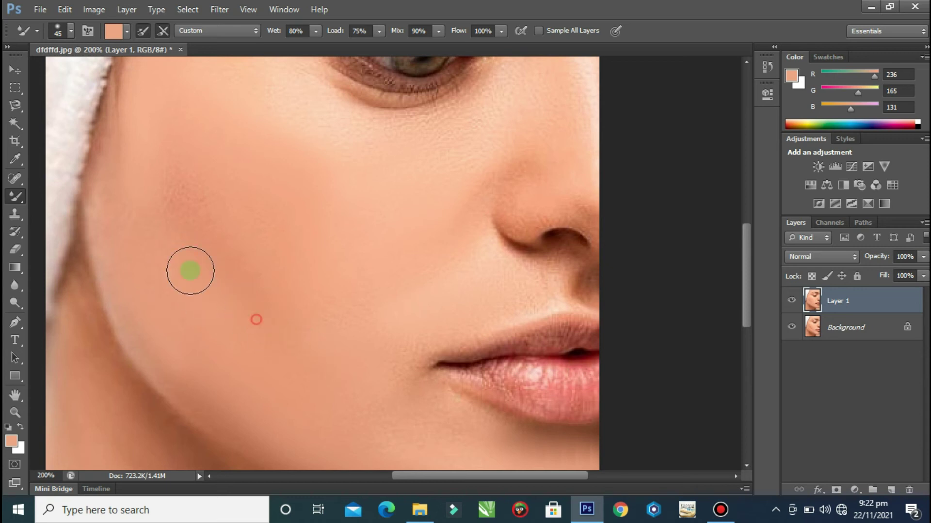
left_click_drag(190, 271, 218, 293)
Resample a deeper tone, 228,147,112, and smooth the upper cheek.
left_click(11, 442)
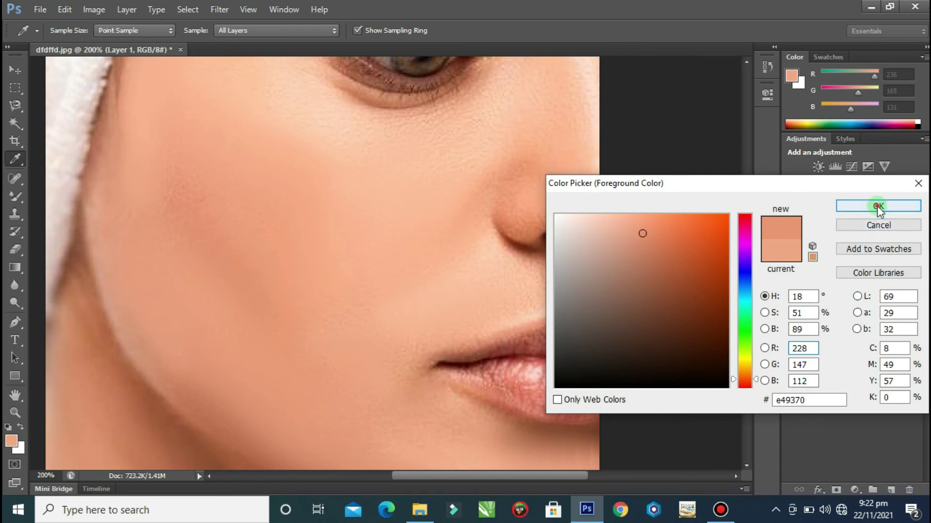
left_click(878, 206)
key("b")
left_click(179, 185)
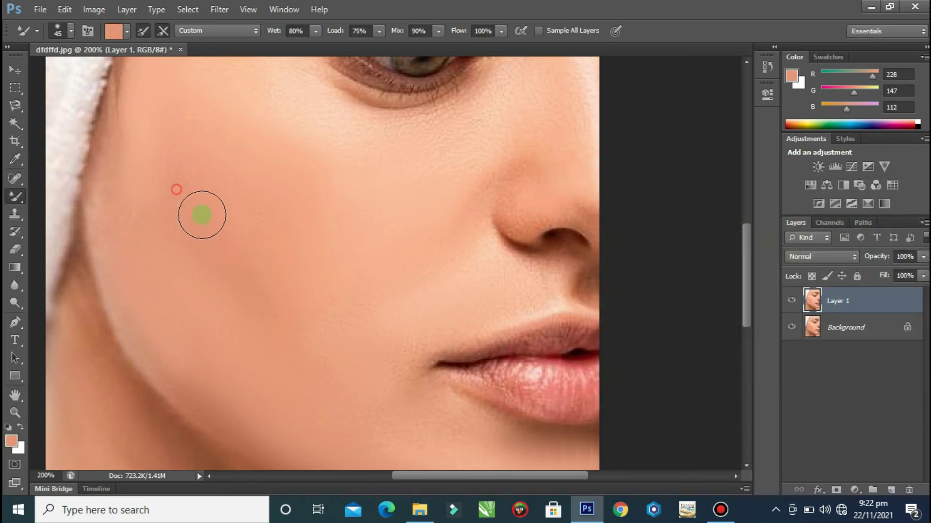
Sample a skin tone near the eyelid and smooth the skin above it.
scroll(297, 264, "up", 8)
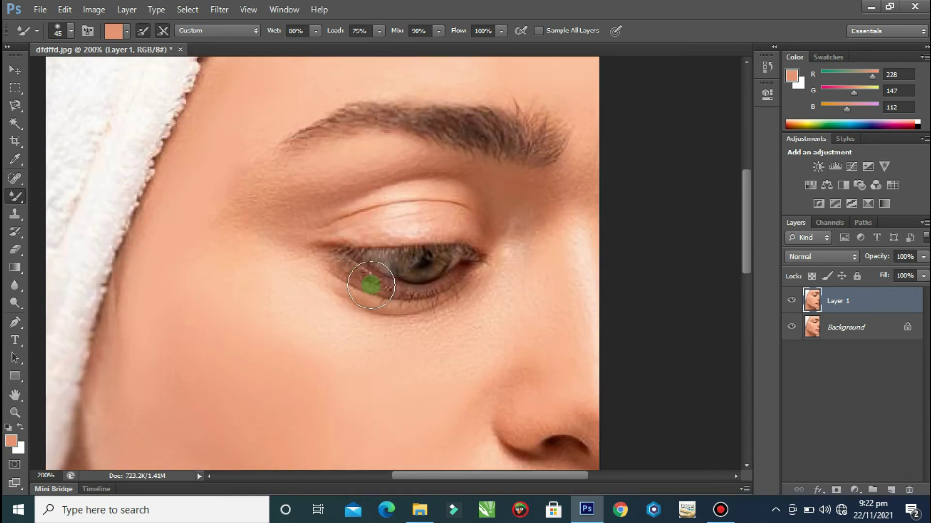
scroll(371, 285, "up", 2)
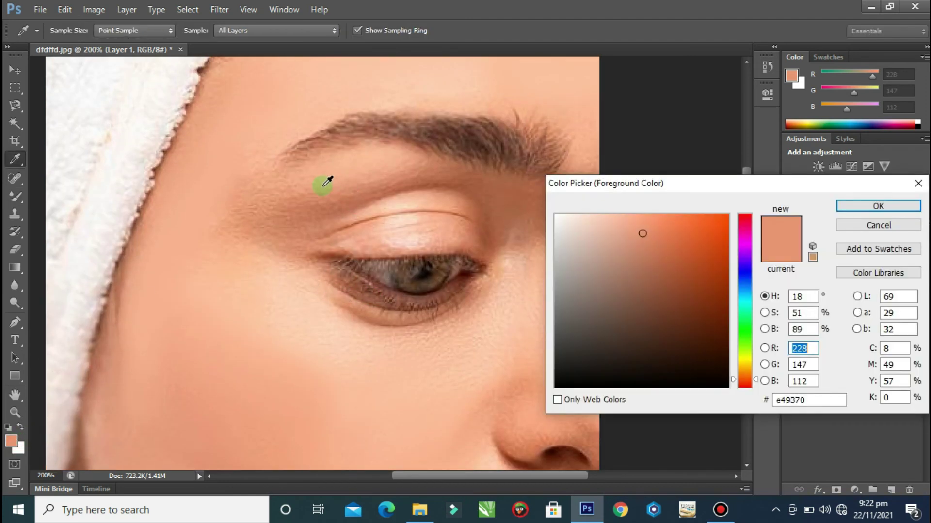
left_click(864, 204)
key("b")
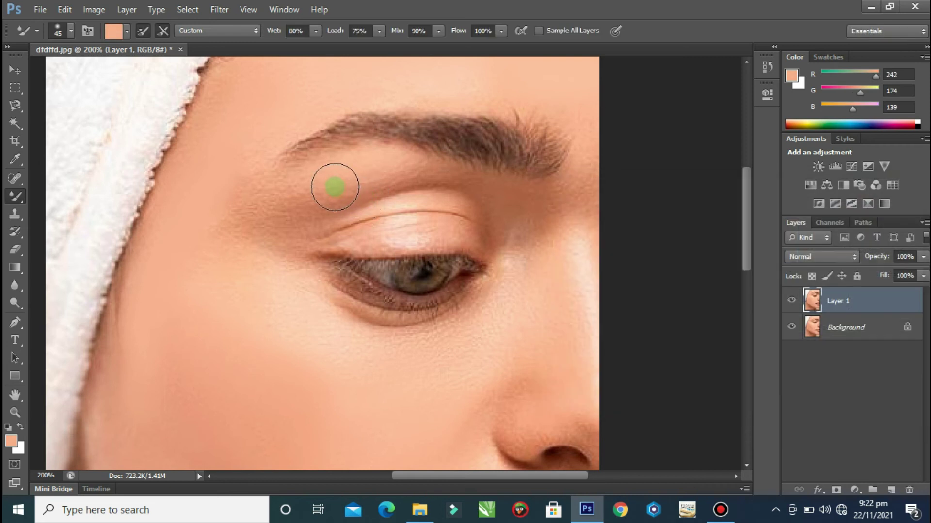
left_click_drag(260, 200, 237, 208)
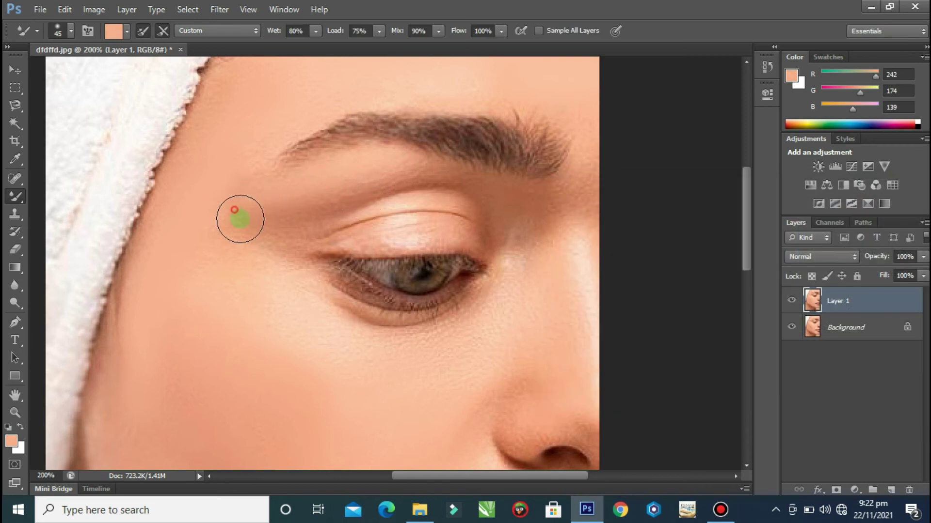
Resample lighter skin tones from the face and brow area for blending.
left_click(12, 441)
left_click(245, 245)
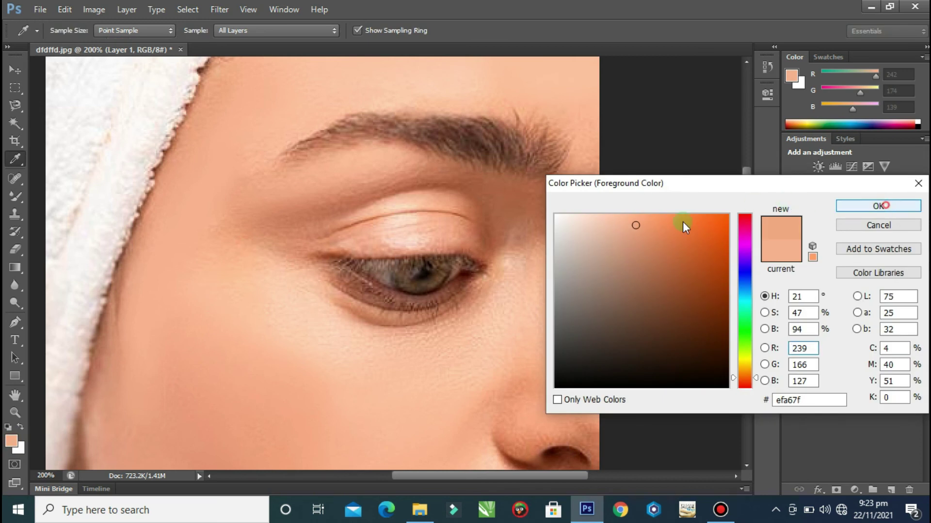
left_click(885, 205)
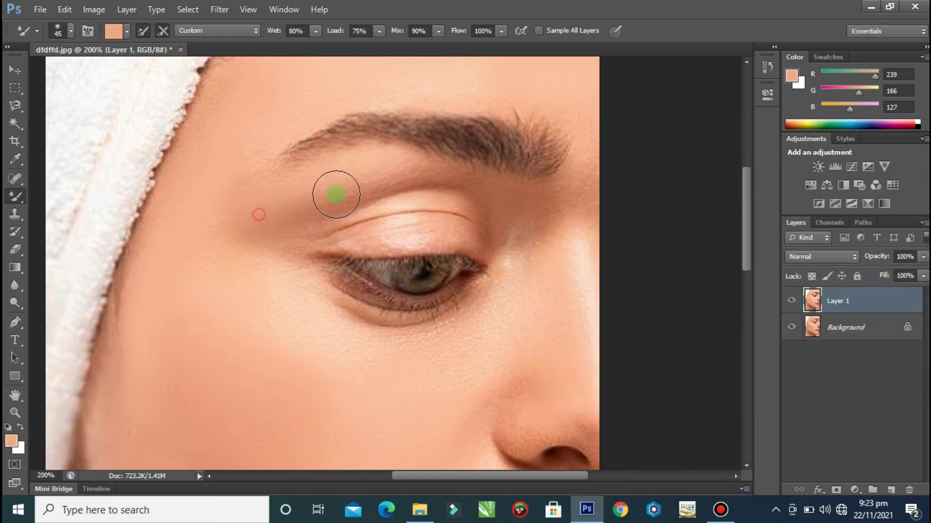
scroll(558, 202, "up", 2)
scroll(571, 202, "up", 2)
scroll(545, 210, "down", 2)
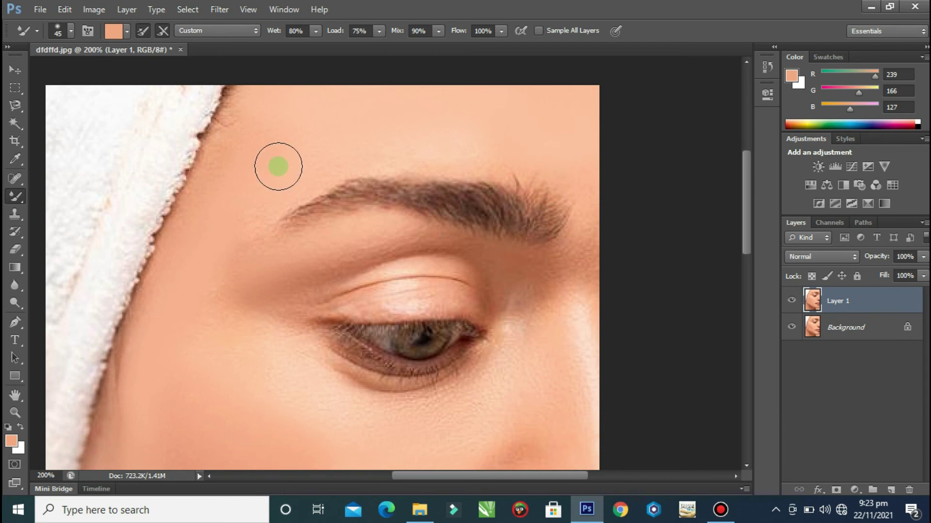
left_click(11, 442)
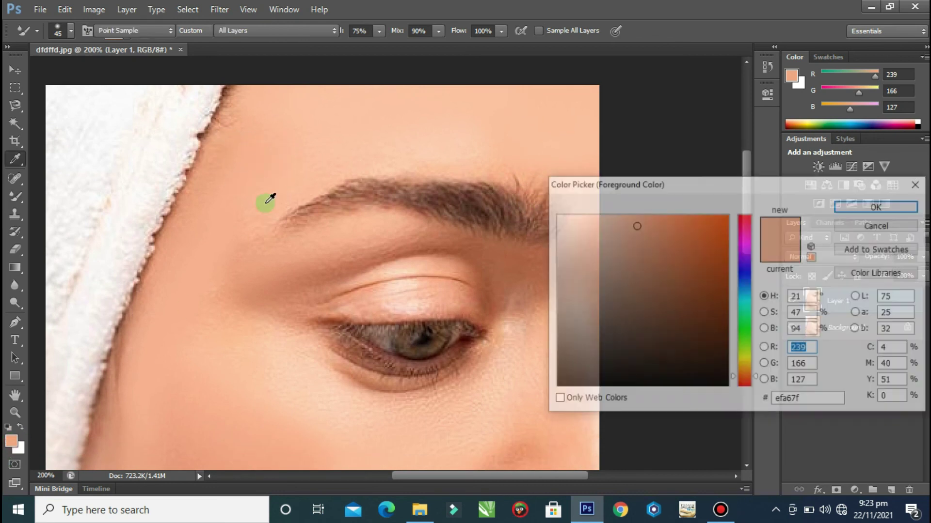
left_click(875, 207)
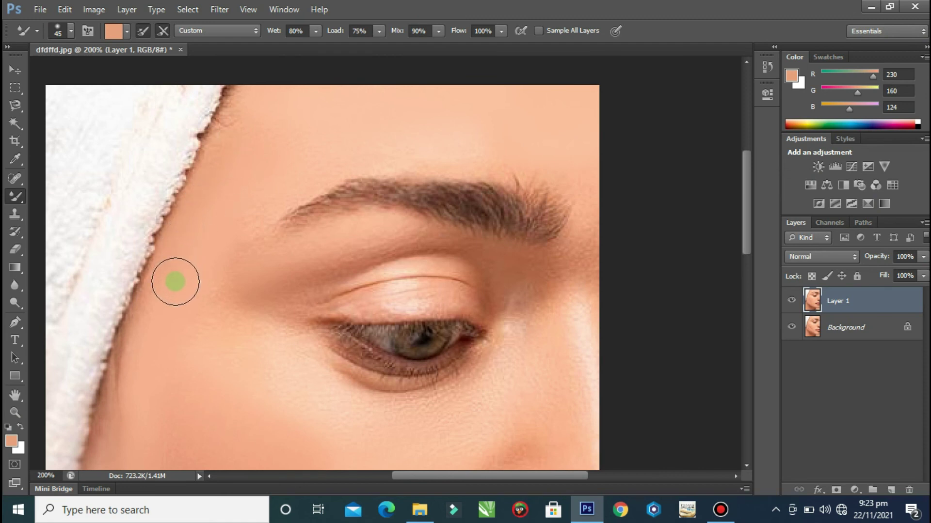
Zoom out twice to see the whole face, then zoom back in to 100%.
left_click(15, 413)
right_click(252, 259)
left_click(300, 334)
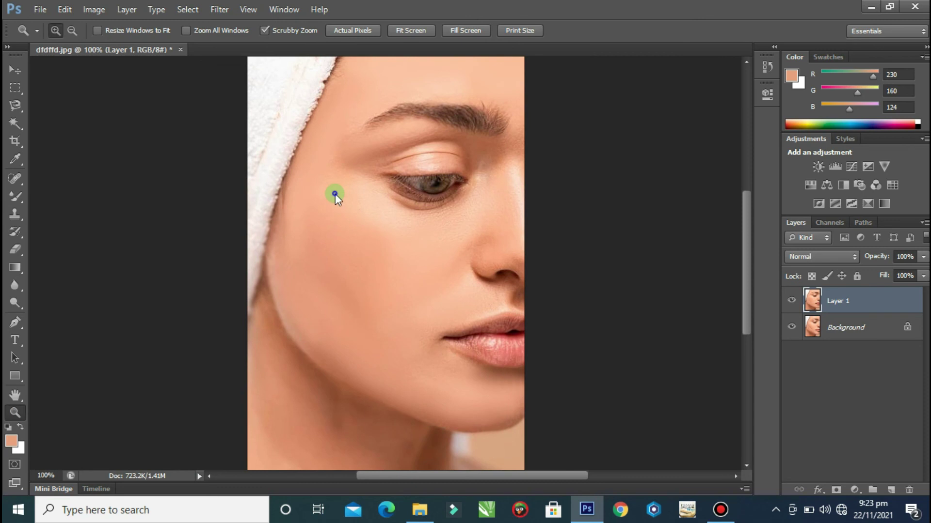
right_click(355, 197)
left_click(368, 268)
right_click(347, 252)
left_click(407, 315)
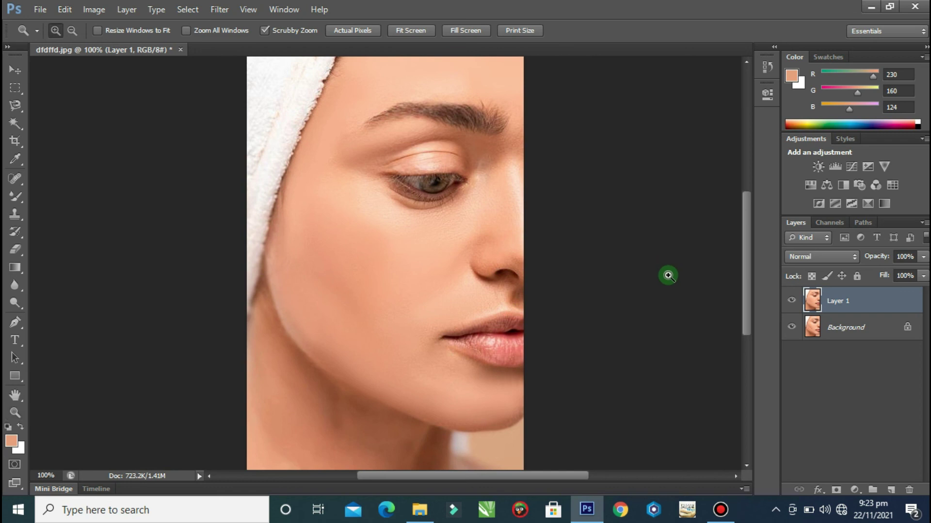
Brighten Layer 1 with Curves, raising the midtone point to Input 123, Output 135.
key("m")
key("ctrl+m")
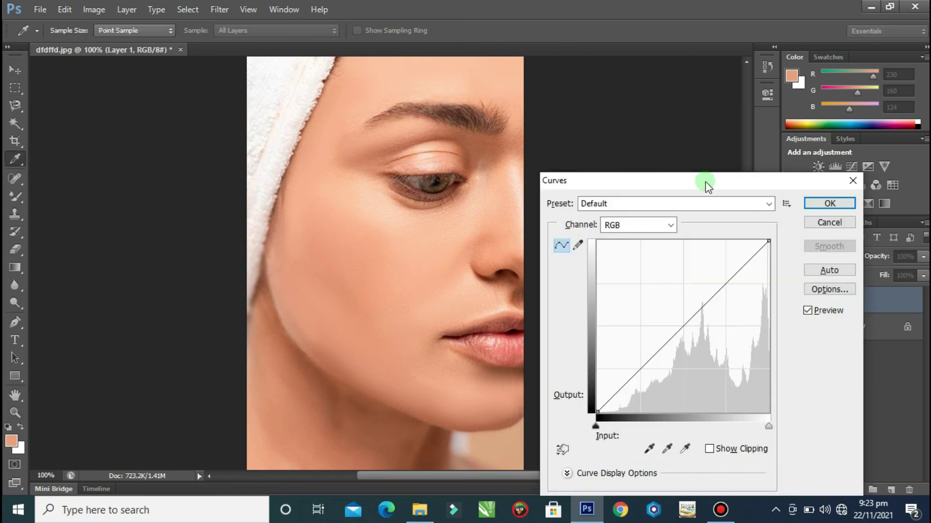
left_click_drag(704, 179, 697, 144)
left_click_drag(677, 290, 673, 287)
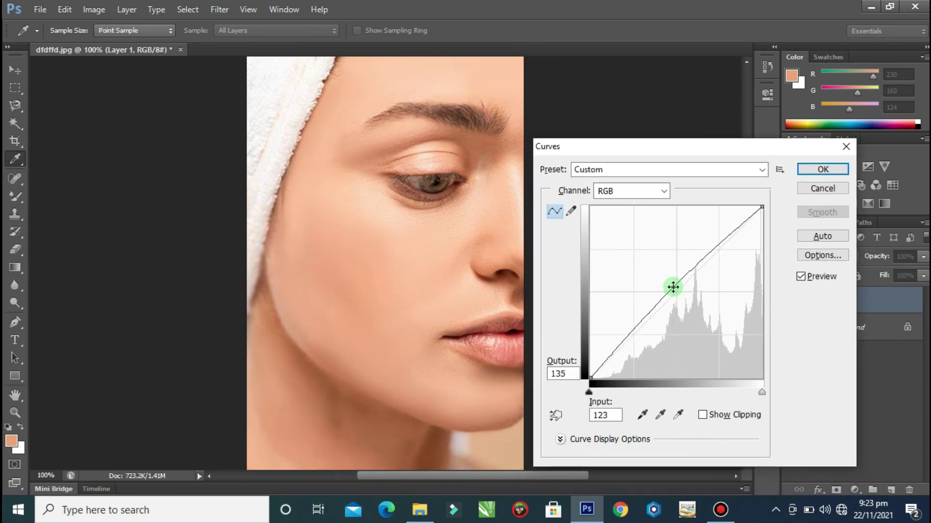
Apply the Curves, then toggle Layer 1's visibility off, on and off to compare before and after.
left_click(823, 170)
left_click(807, 301)
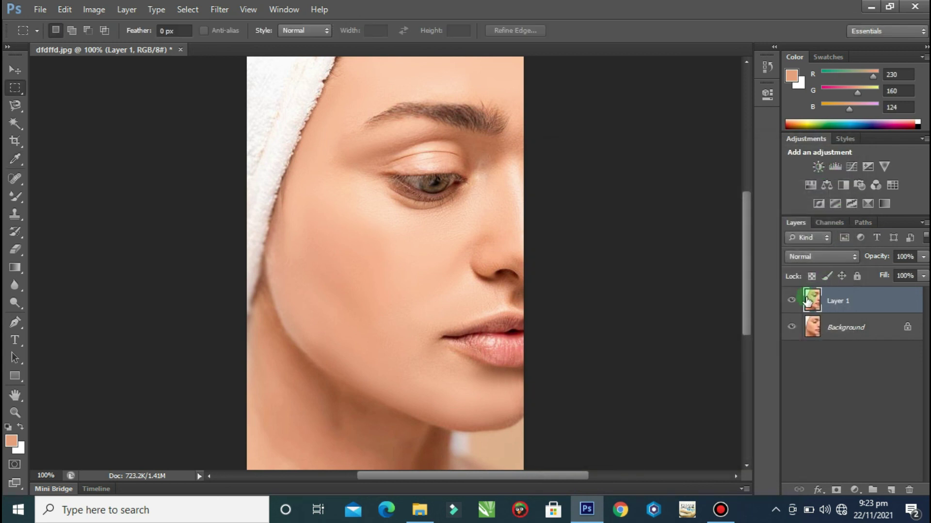
left_click(791, 303)
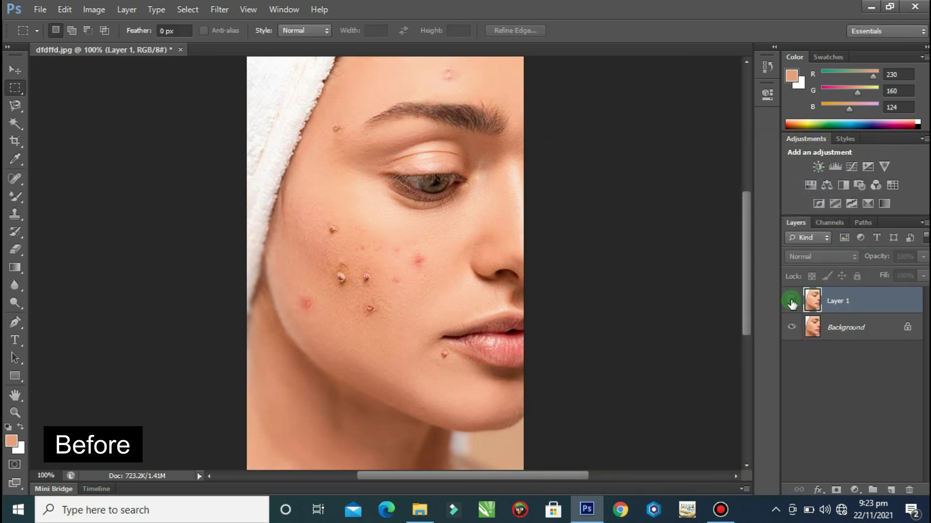
left_click(790, 303)
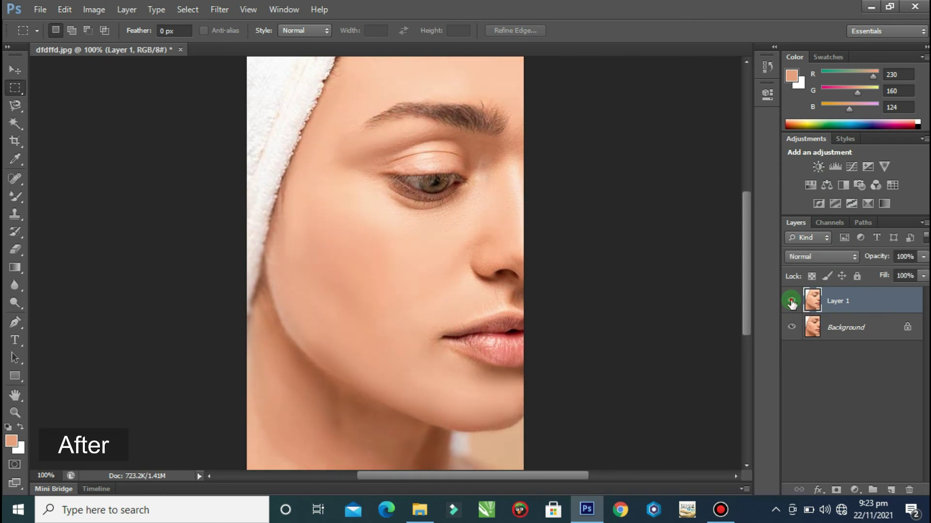
left_click(791, 303)
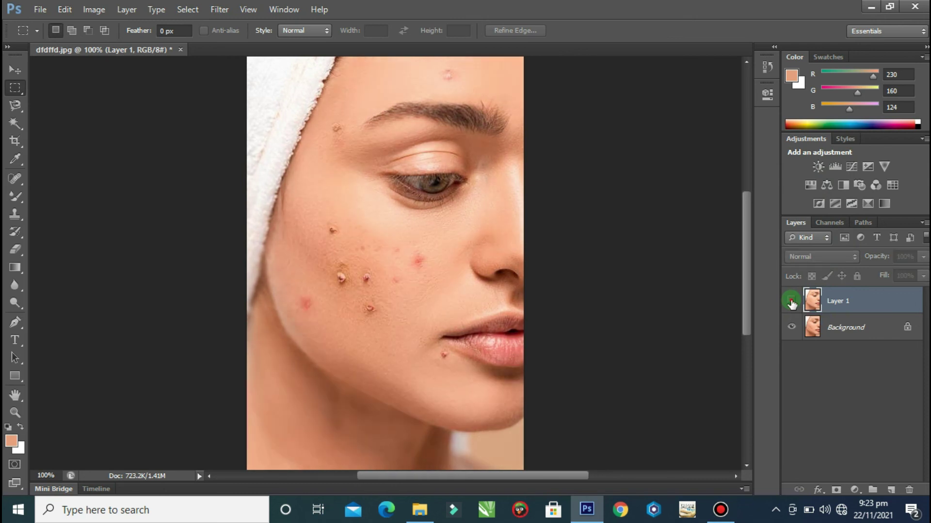